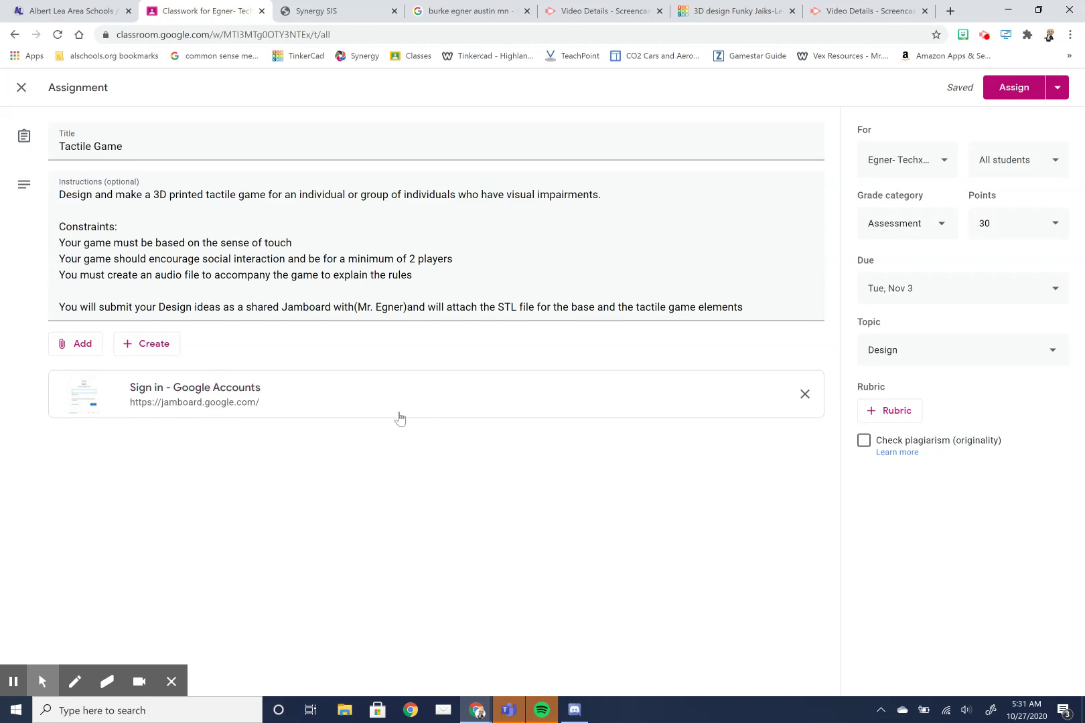
Open Jamboard from the assignment's attached link, create a new jam, and name it with the author's first name followed by "-tactile game"
click(230, 392)
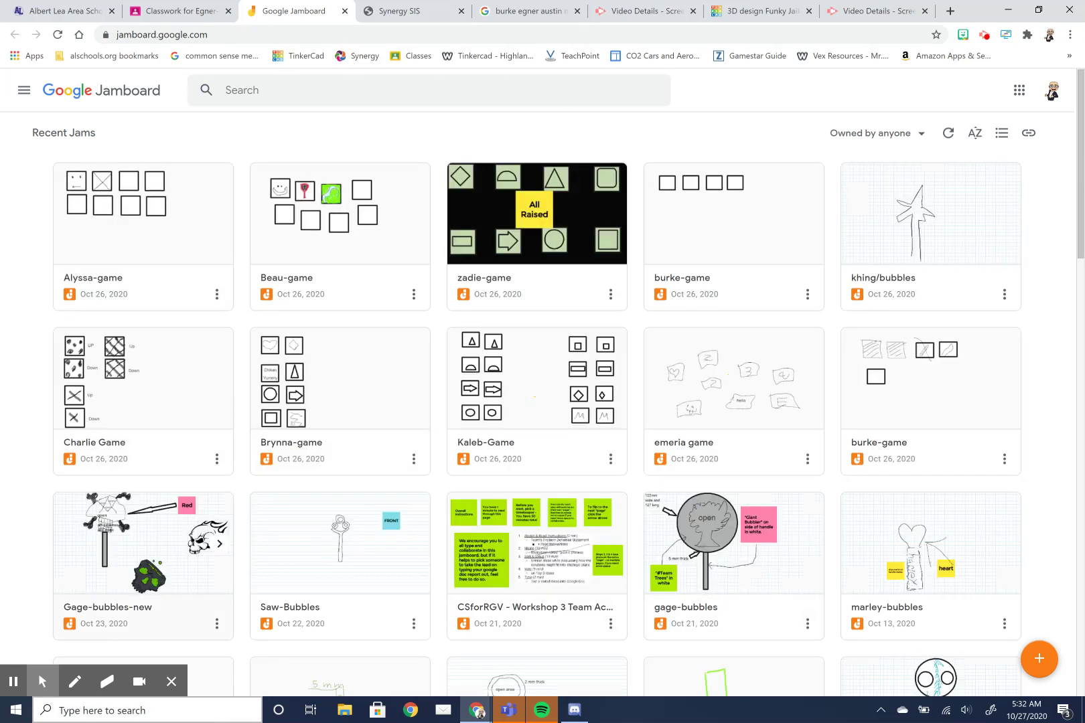
click(1050, 660)
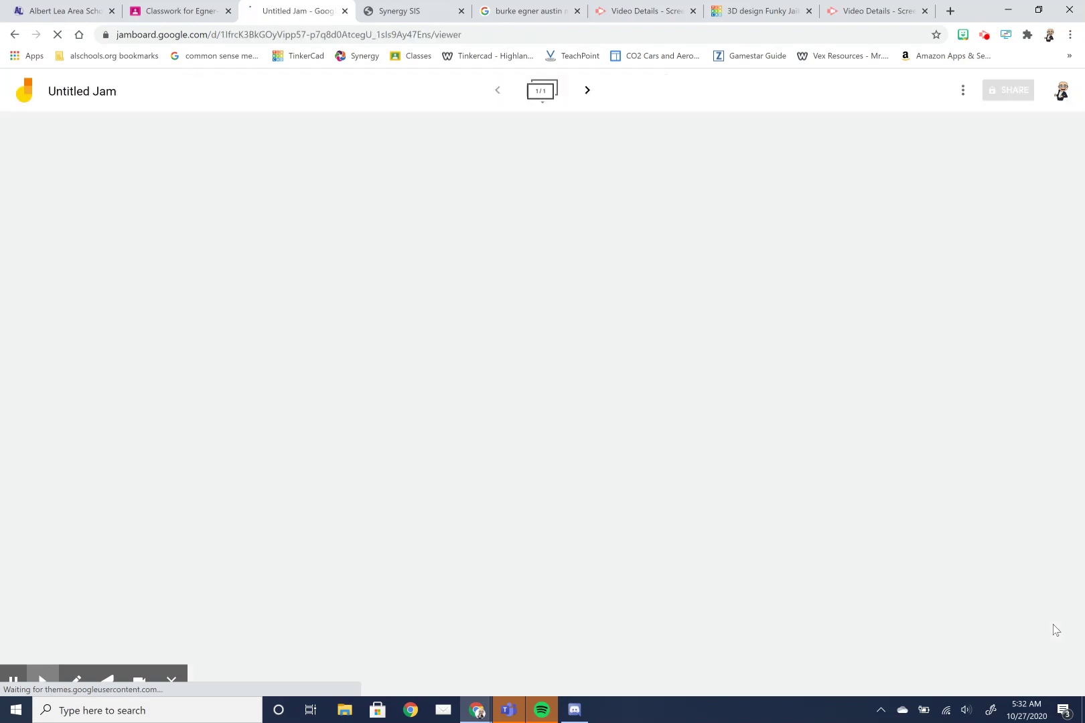
click(111, 95)
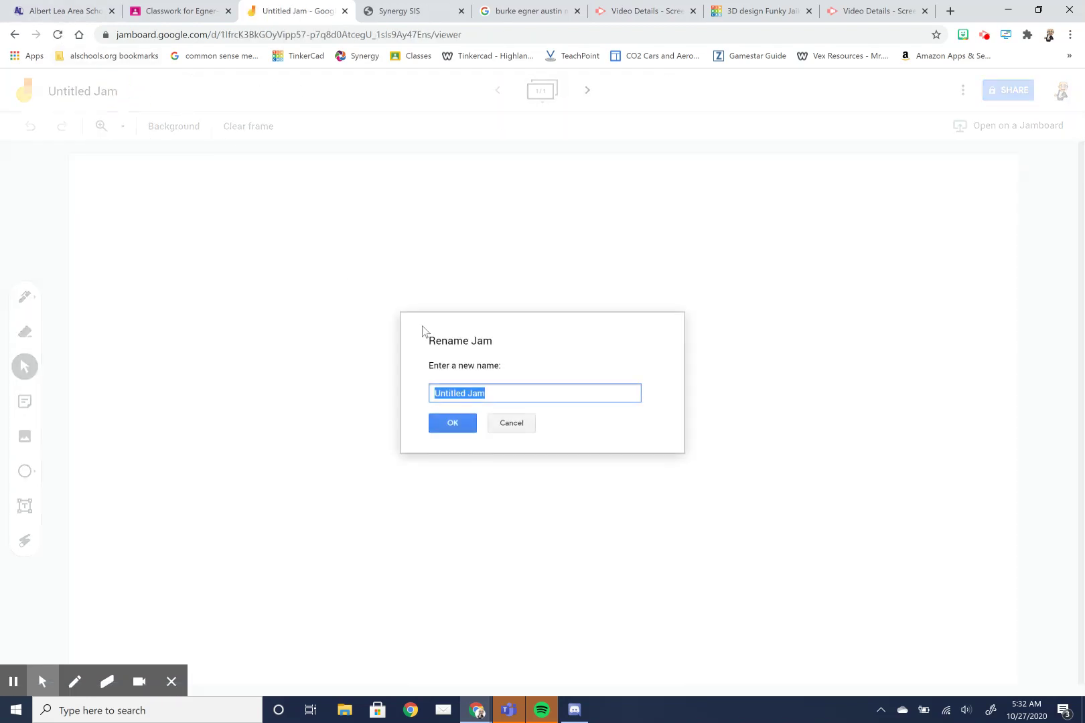
text(burke-tactile game)
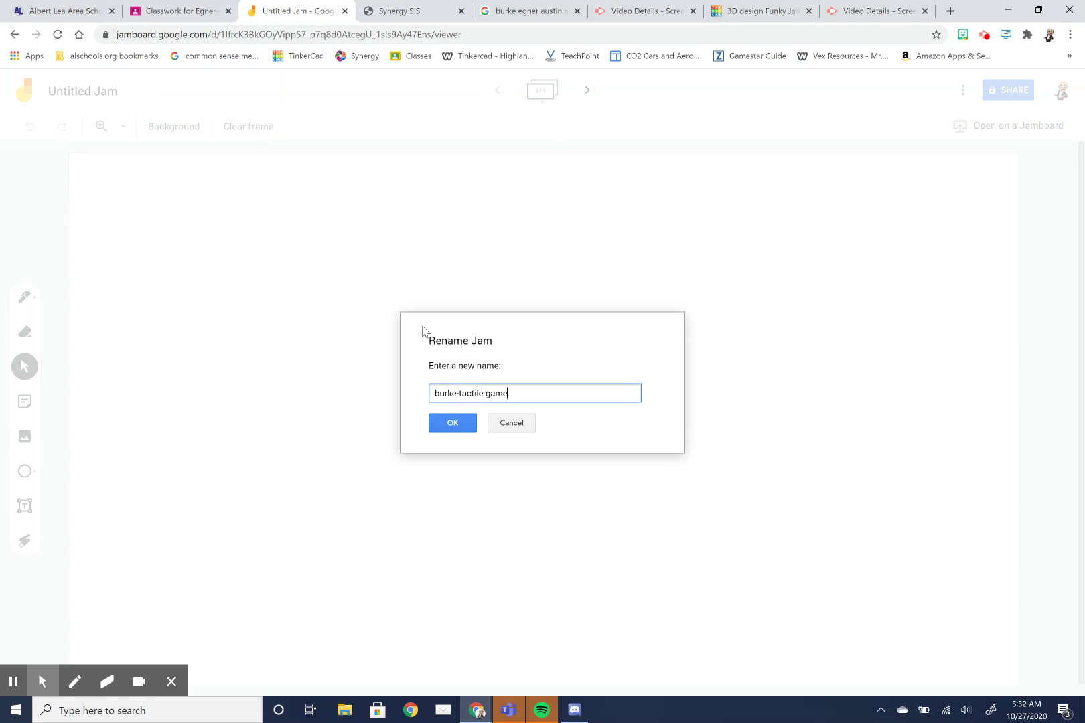
click(452, 424)
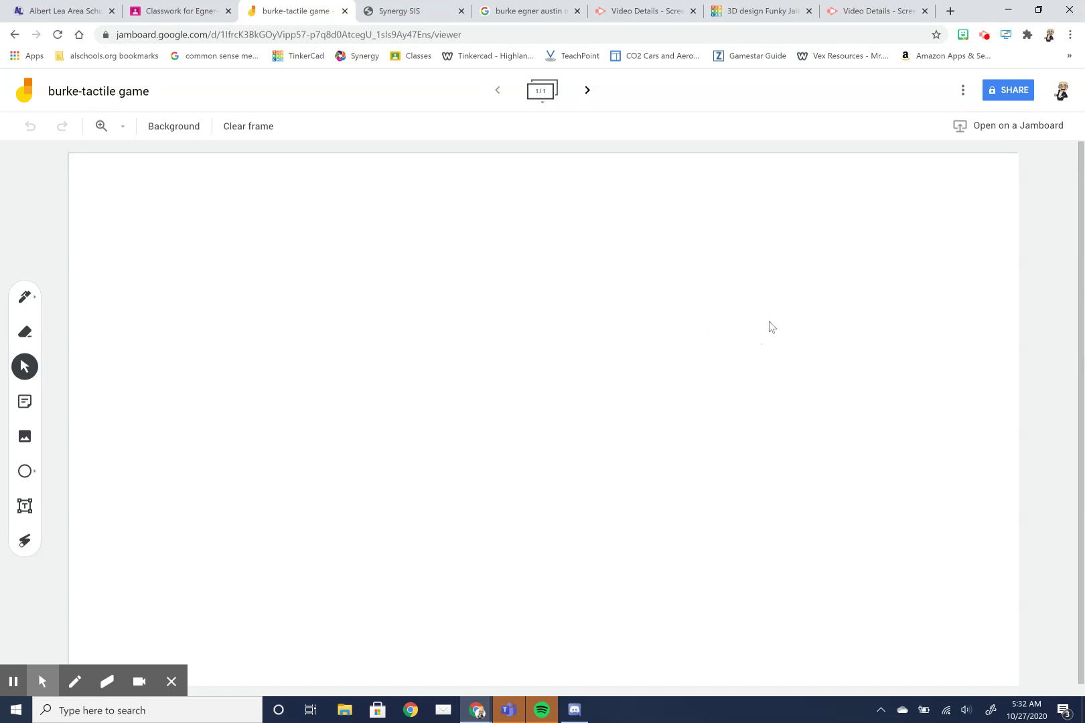
View the jam's sharing settings and close them without adding anyone
click(1014, 93)
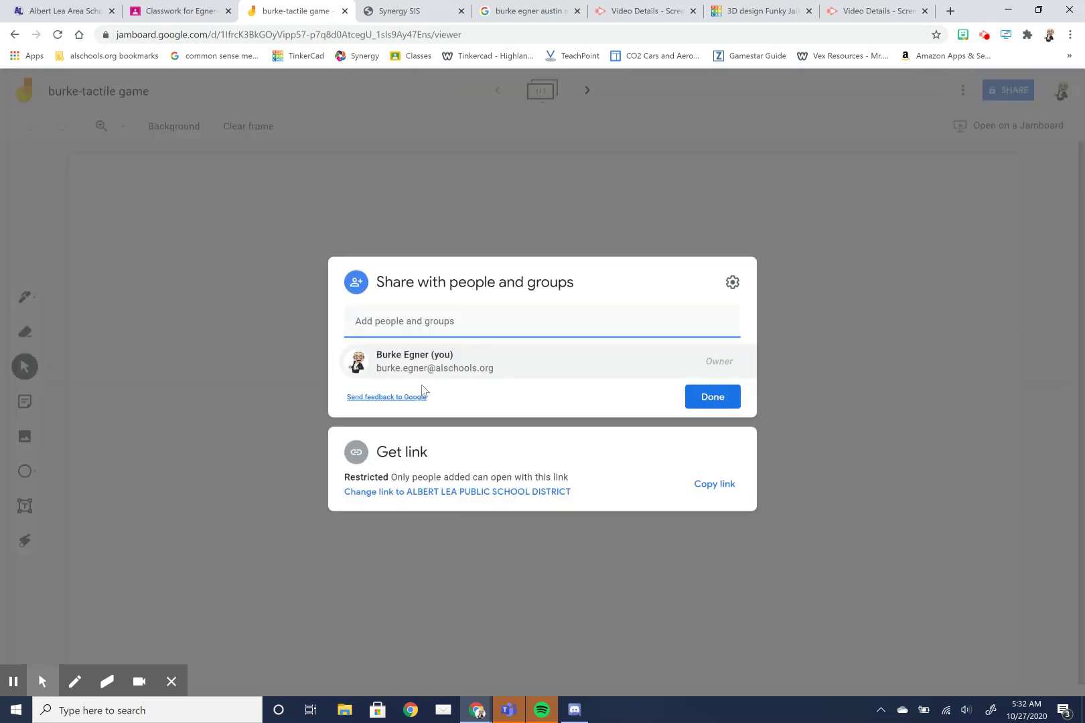
click(960, 258)
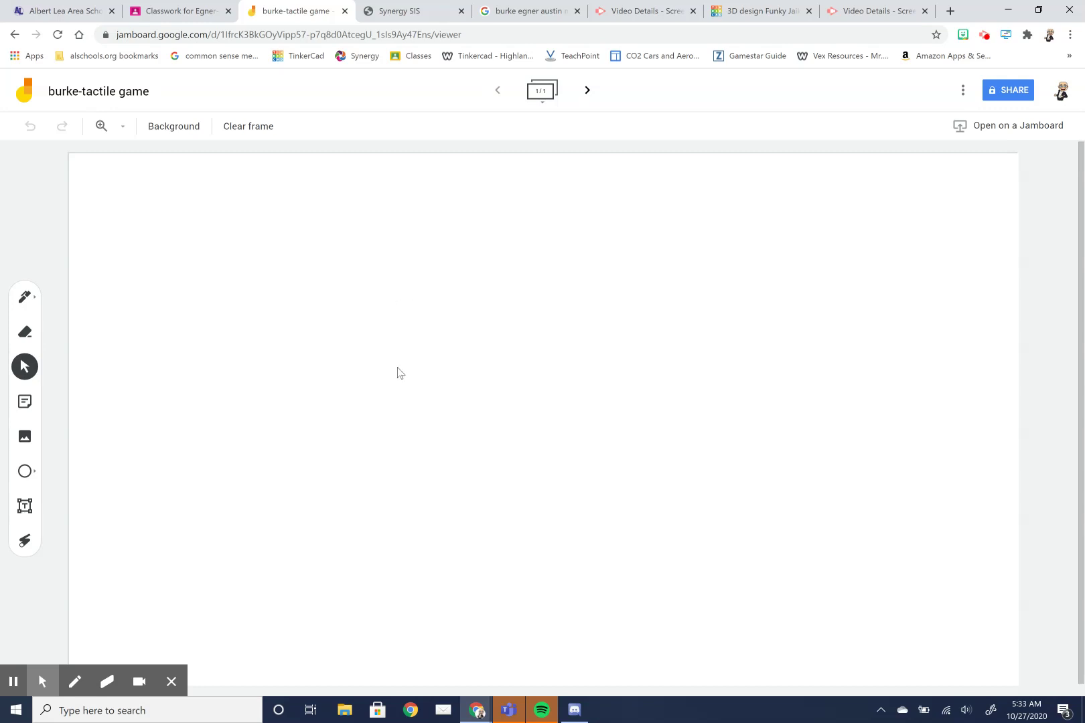
Sketch a freehand square with the pen in the frame's upper-left area and draw a Square shape to its right
click(25, 297)
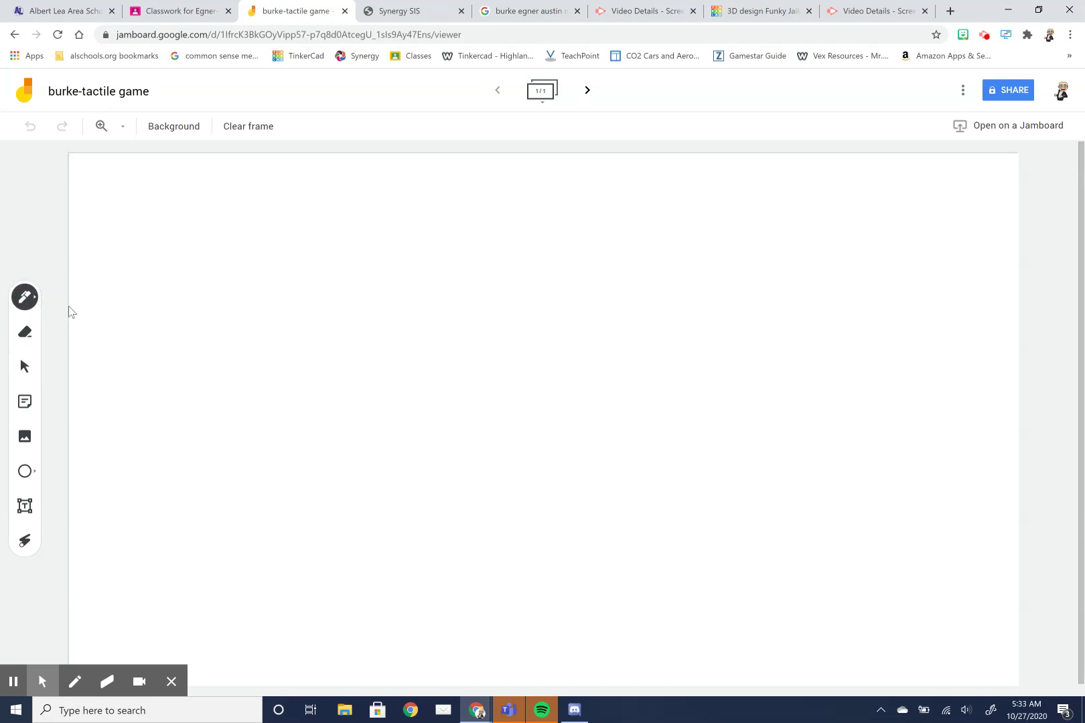
mouse_move(119, 196)
mouse_down()
mouse_move(189, 201)
mouse_move(208, 220)
mouse_move(184, 295)
mouse_move(124, 285)
mouse_move(128, 196)
mouse_up()
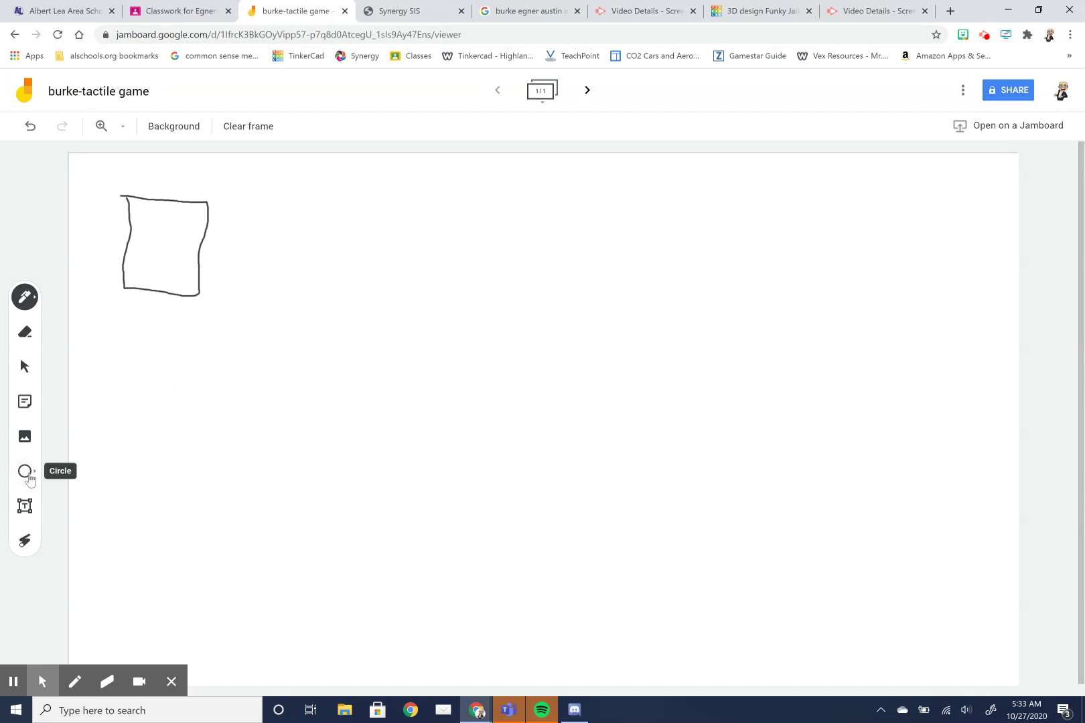
click(34, 476)
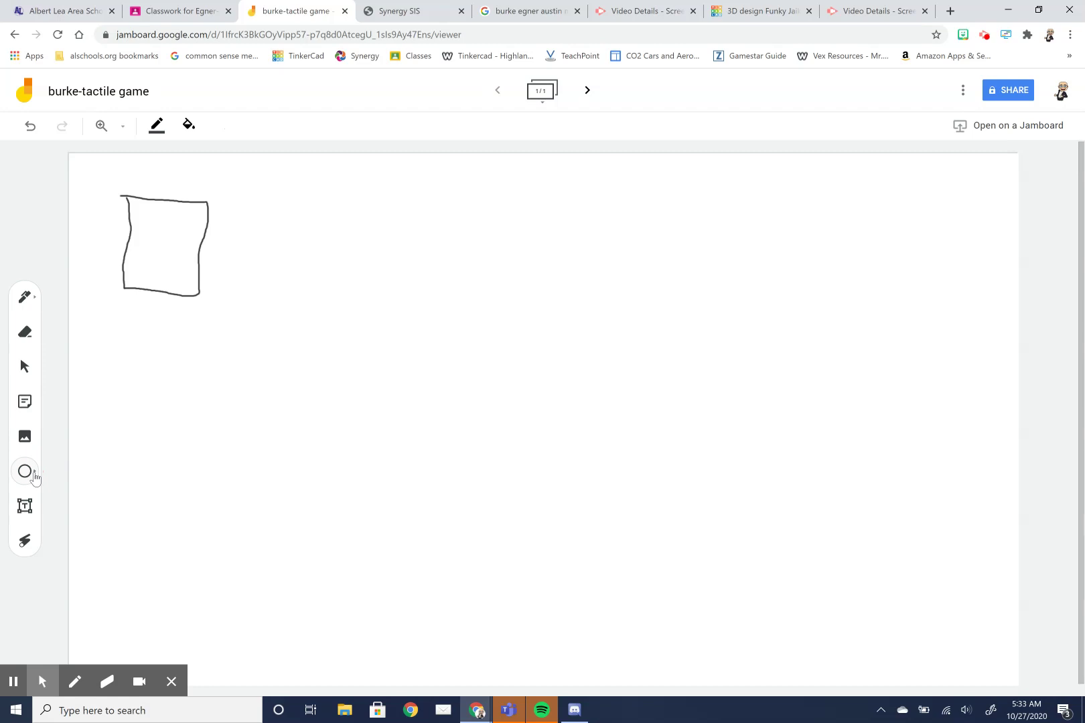
click(28, 477)
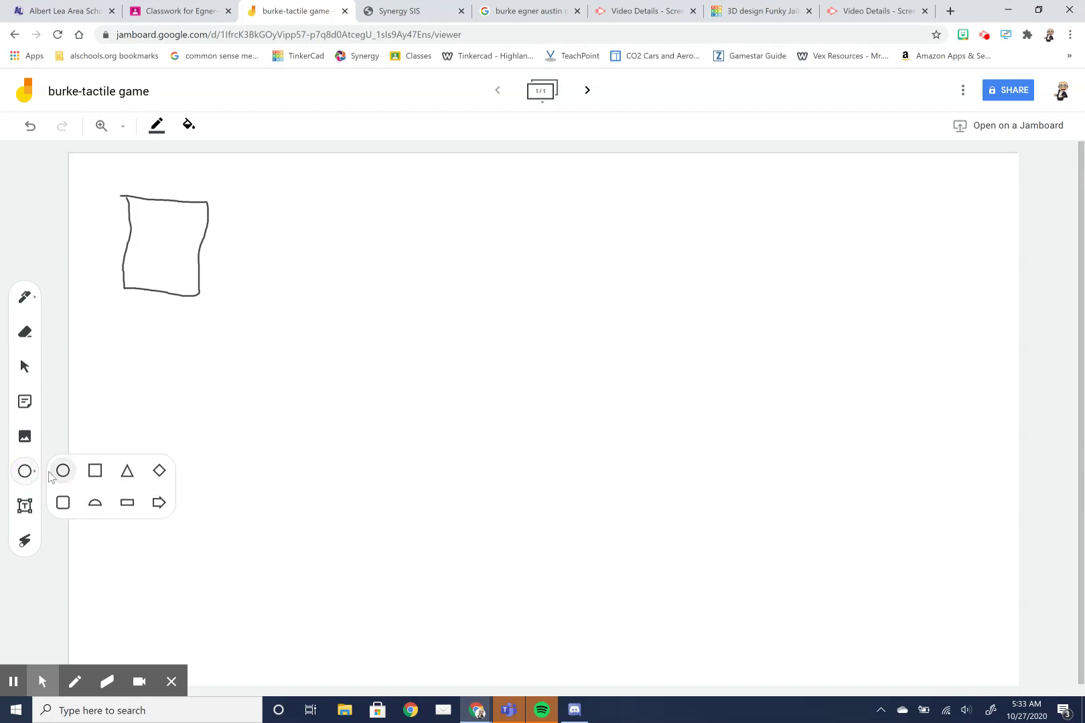
click(95, 471)
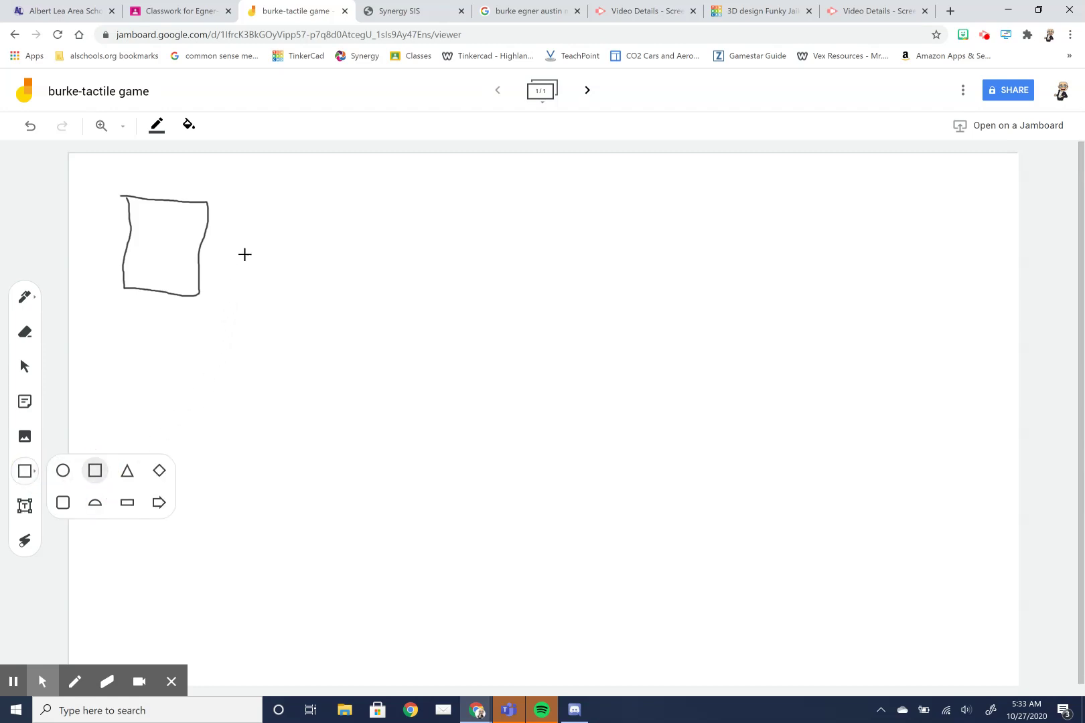
mouse_move(260, 203)
mouse_down()
mouse_move(346, 204)
mouse_move(366, 216)
mouse_move(367, 319)
mouse_up()
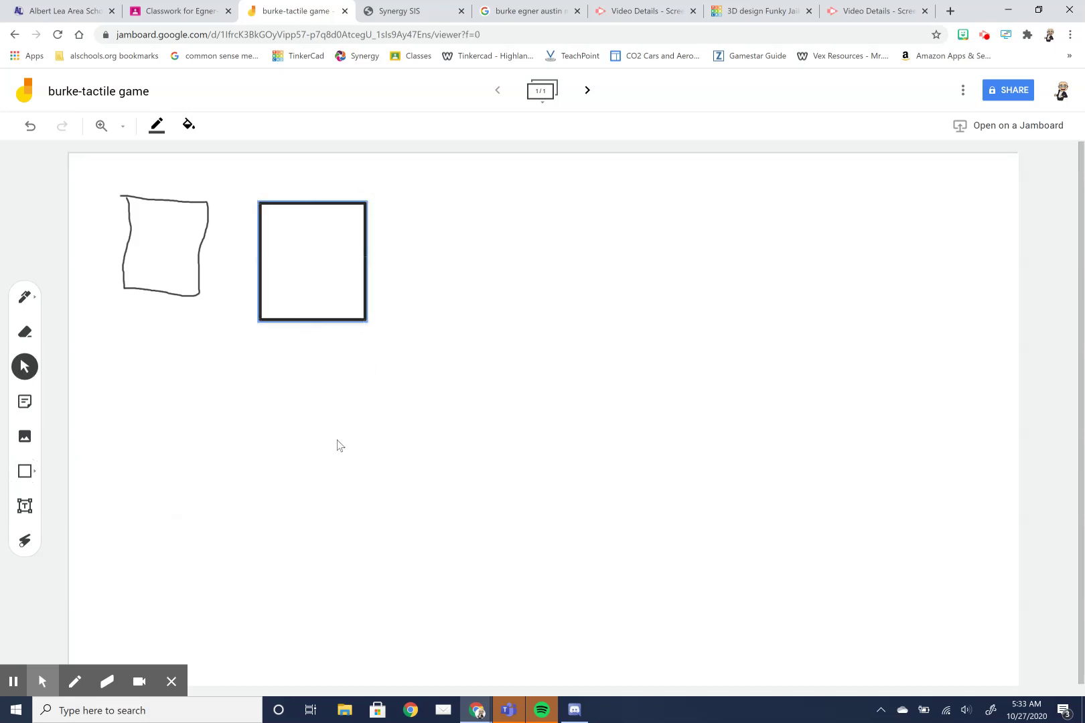
Duplicate the square shape and place the copy to its right, aligned in the same row
click(366, 203)
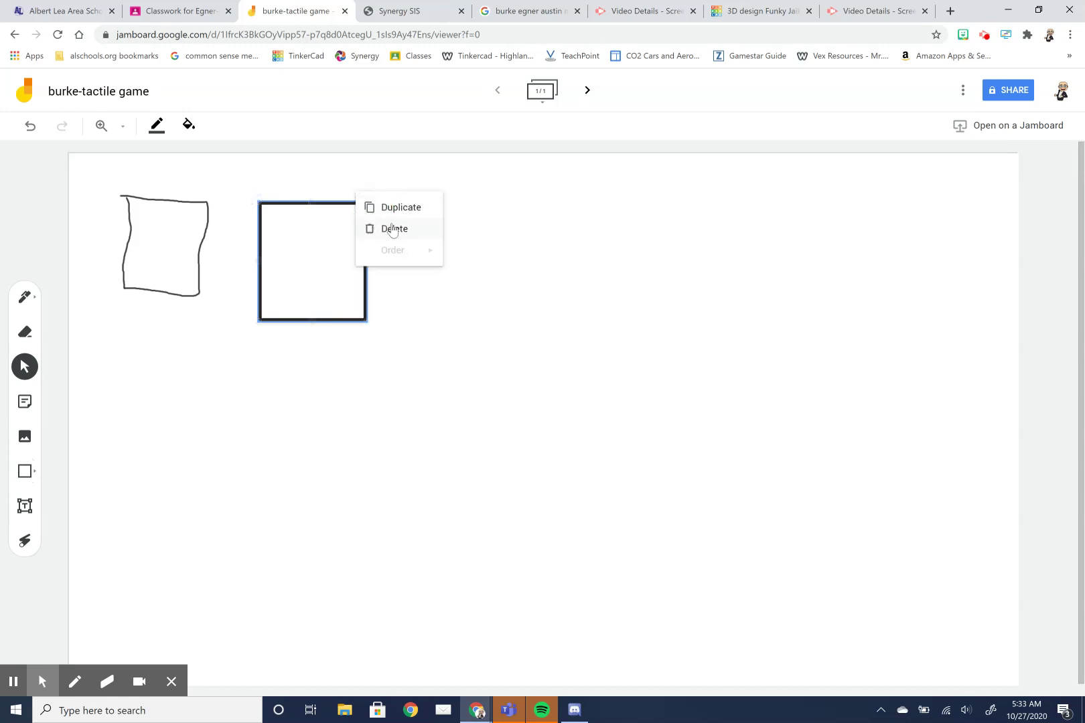
click(409, 213)
drag(363, 279, 460, 252)
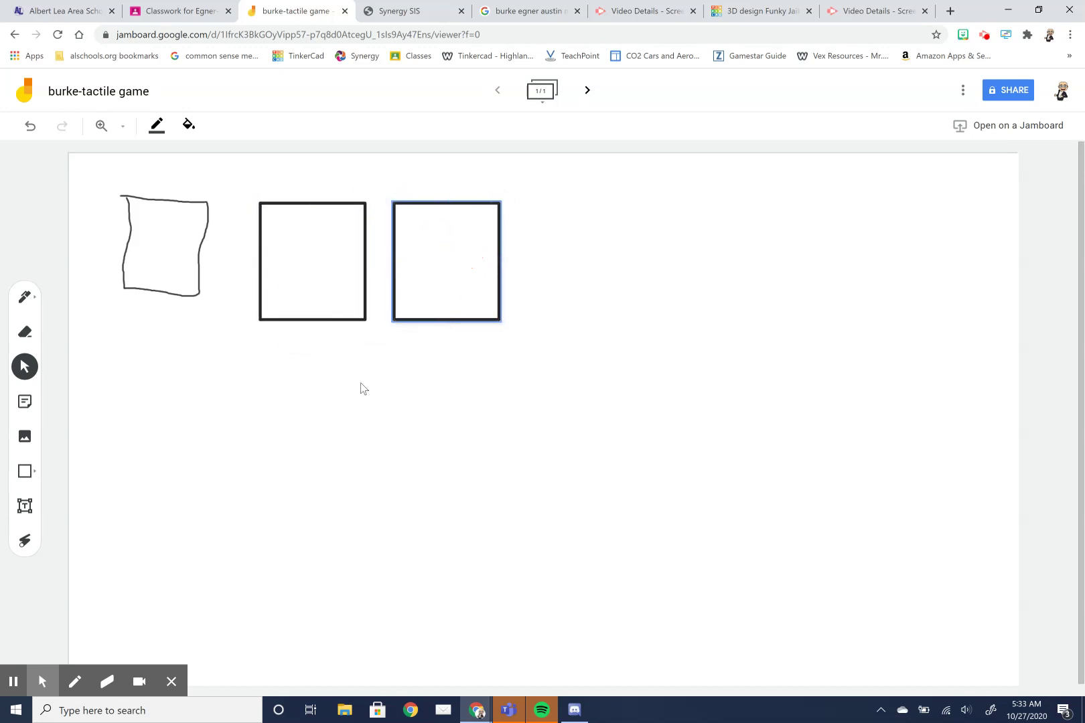
click(362, 386)
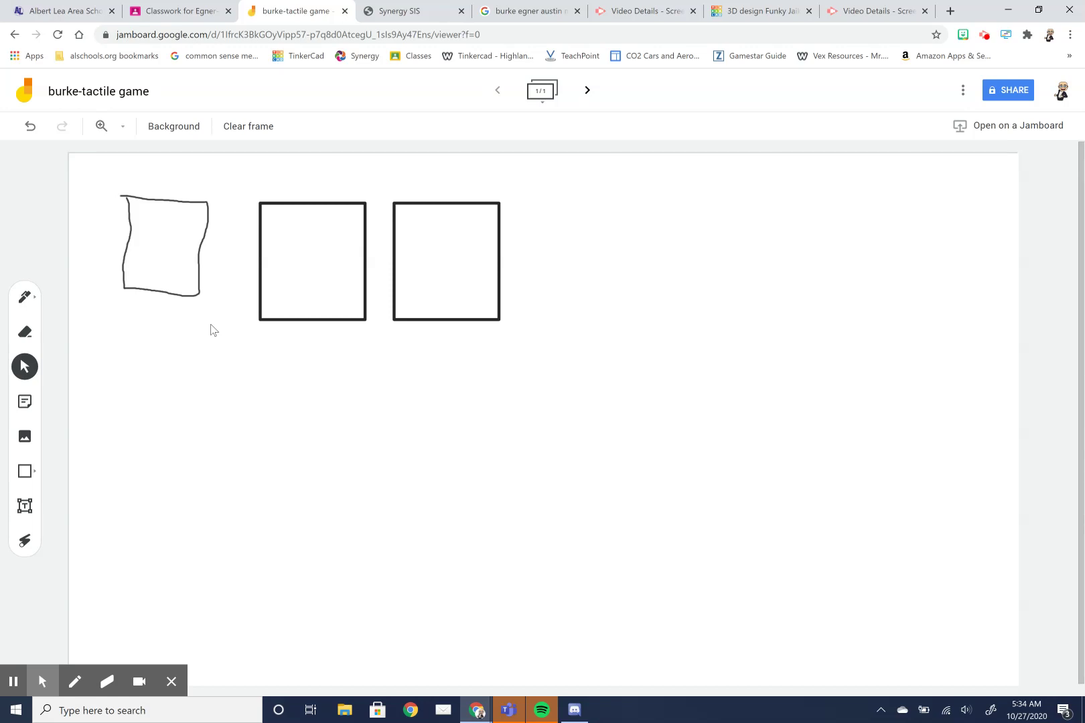
Sketch a wide block in side view below the squares, with two low raised rectangles on its top edge
click(25, 303)
mouse_move(199, 458)
mouse_down()
mouse_move(409, 464)
mouse_move(417, 537)
mouse_move(172, 529)
mouse_move(182, 460)
mouse_move(208, 458)
mouse_up()
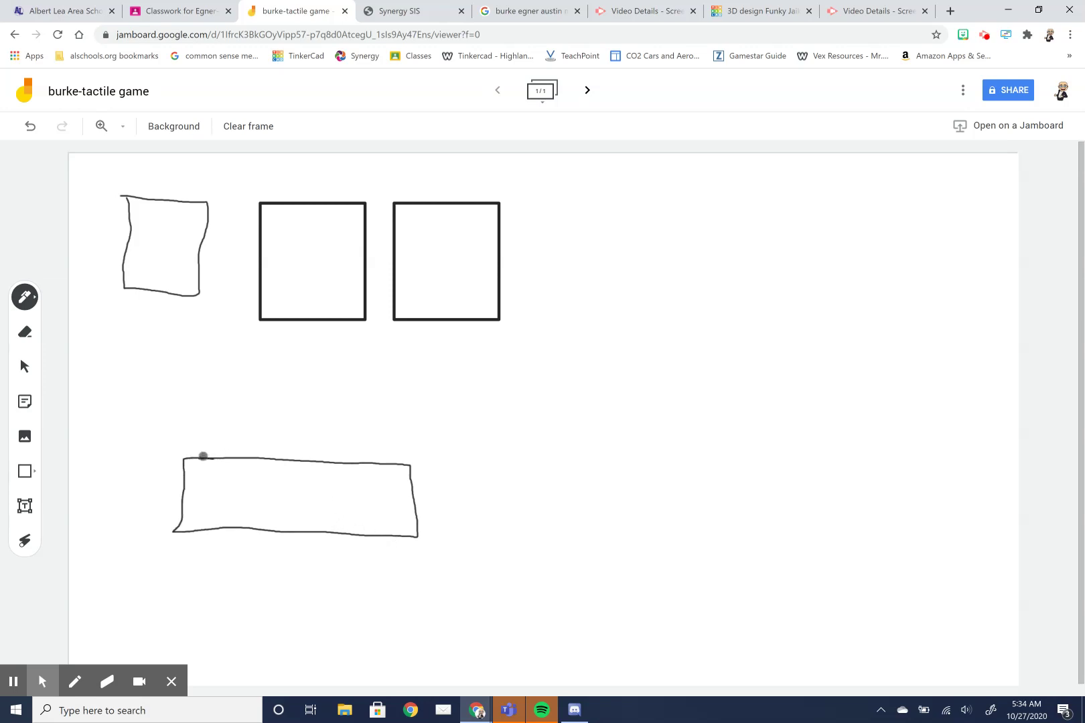
mouse_move(206, 443)
mouse_down()
mouse_move(262, 441)
mouse_move(261, 458)
mouse_move(373, 444)
mouse_move(382, 458)
mouse_up()
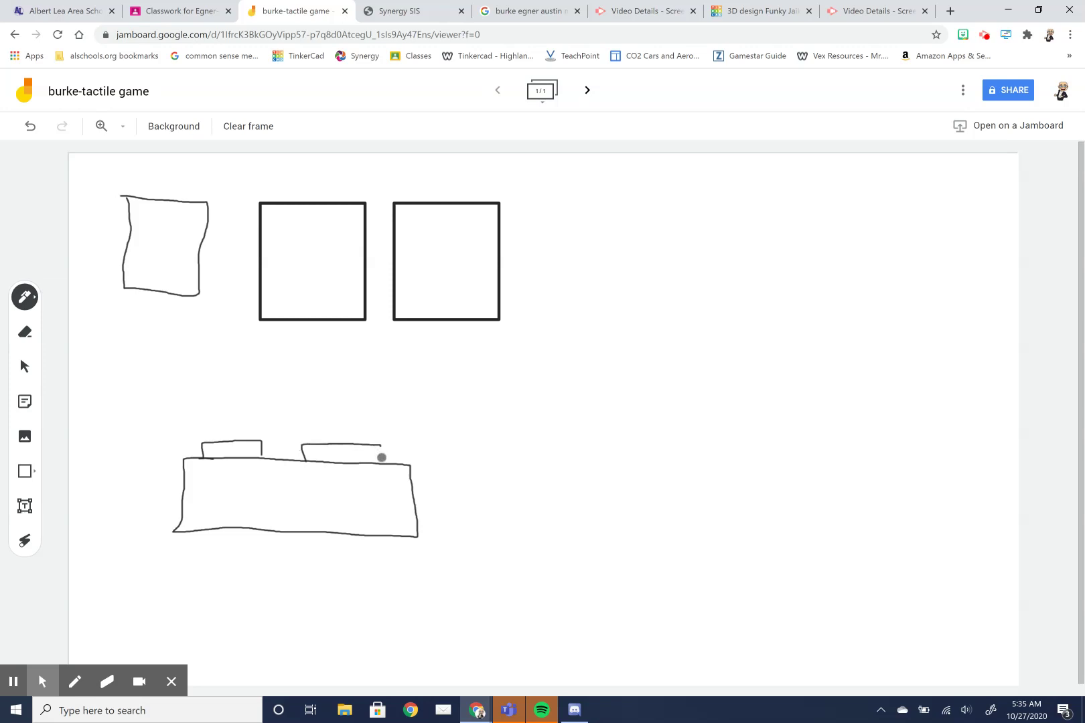
Sketch a second side-view block to the right of the first, with one small raised square on top
mouse_move(467, 542)
mouse_down()
mouse_move(455, 484)
mouse_move(490, 478)
mouse_up()
mouse_move(598, 477)
mouse_down()
mouse_move(654, 479)
mouse_move(659, 533)
mouse_move(467, 543)
mouse_up()
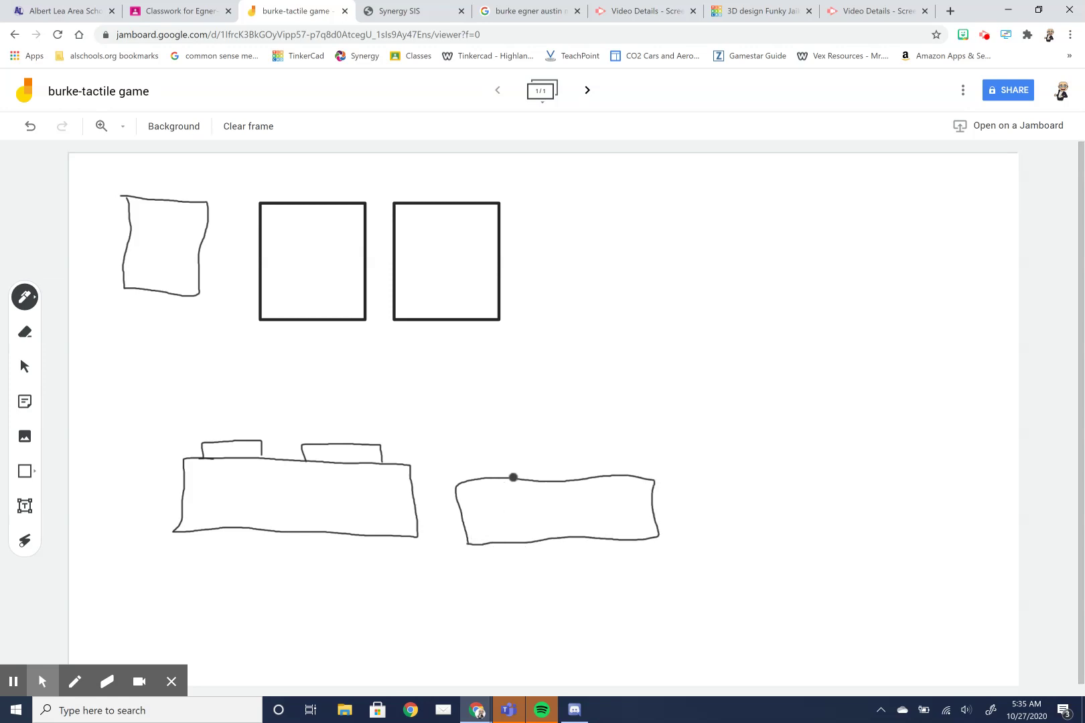
mouse_move(541, 480)
mouse_down()
mouse_move(540, 464)
mouse_move(564, 461)
mouse_move(566, 480)
mouse_up()
Sketch a third, thinner side-view block above and to the right, replacing two erased parts of its top edge with recessed notches
mouse_move(614, 370)
mouse_down()
mouse_move(818, 373)
mouse_move(823, 407)
mouse_move(746, 420)
mouse_up()
mouse_move(644, 412)
mouse_down()
mouse_move(610, 411)
mouse_move(614, 370)
mouse_up()
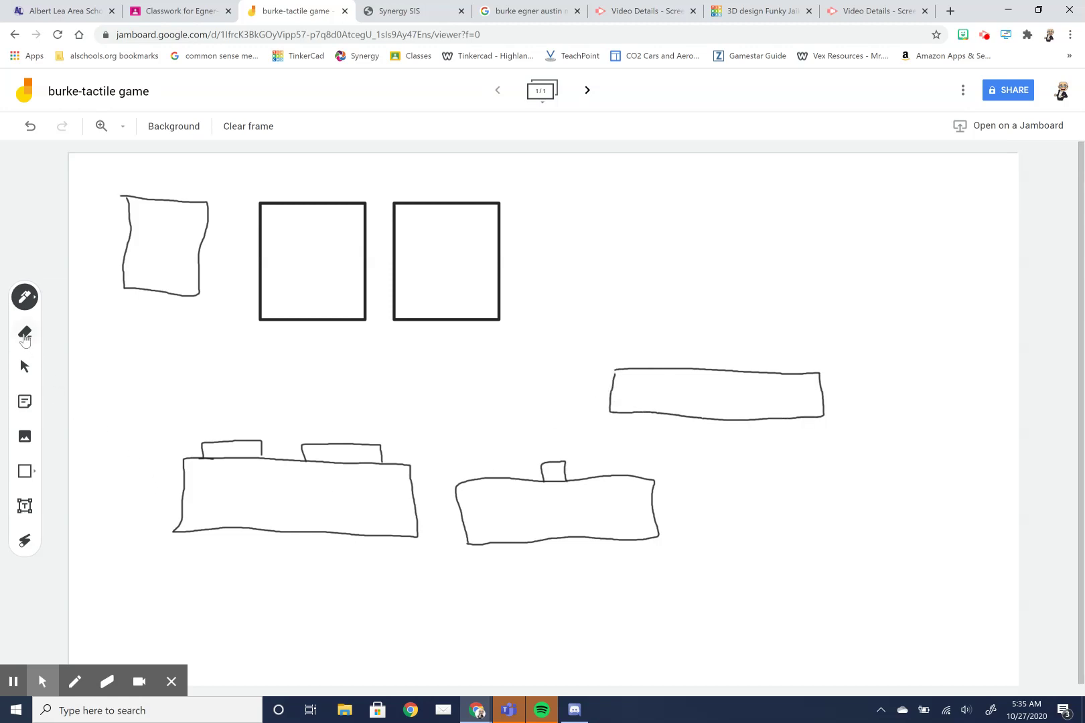
click(25, 331)
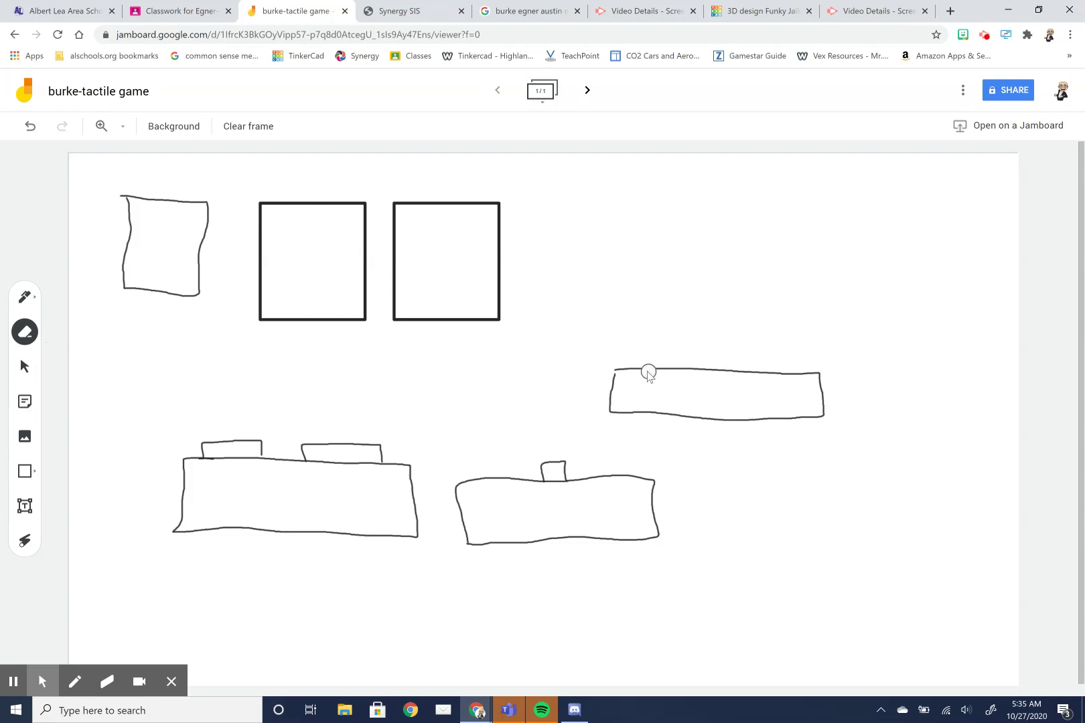
drag(645, 373, 679, 371)
drag(746, 372, 777, 371)
click(25, 297)
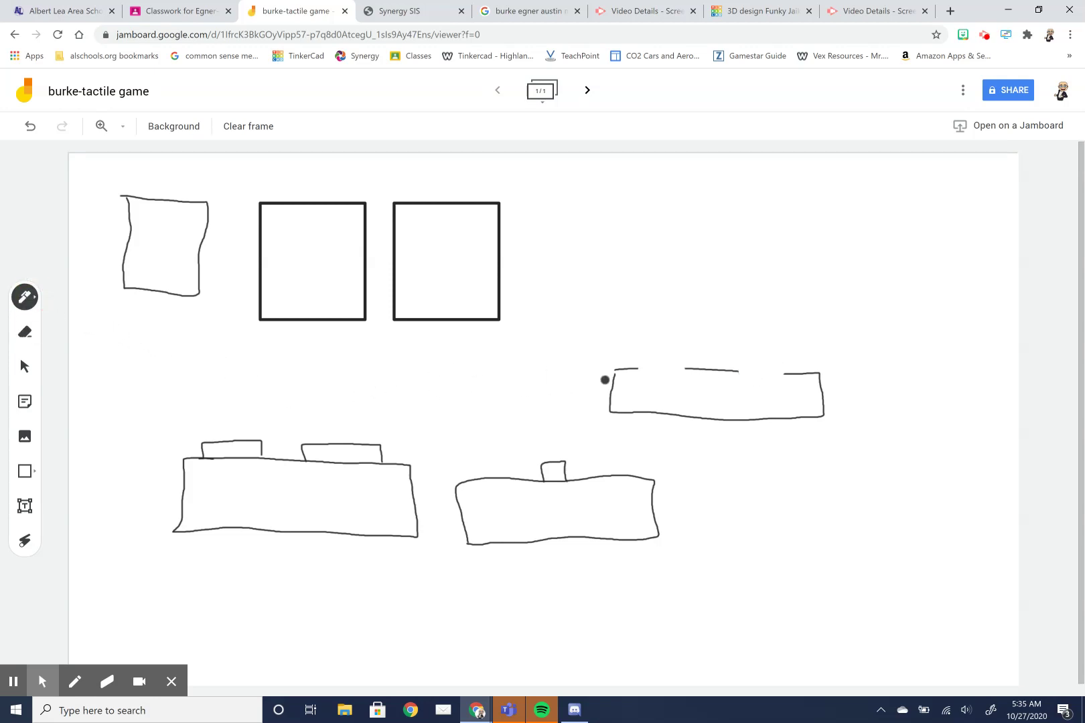
mouse_move(640, 380)
mouse_down()
mouse_move(685, 386)
mouse_move(688, 373)
mouse_move(785, 390)
mouse_move(785, 377)
mouse_up()
Sketch a hatched feather shape inside the first square shape and place the text label "Raised" beneath that square
mouse_move(275, 294)
mouse_down()
mouse_move(332, 232)
mouse_move(327, 276)
mouse_move(276, 308)
mouse_move(299, 295)
mouse_move(323, 252)
mouse_up()
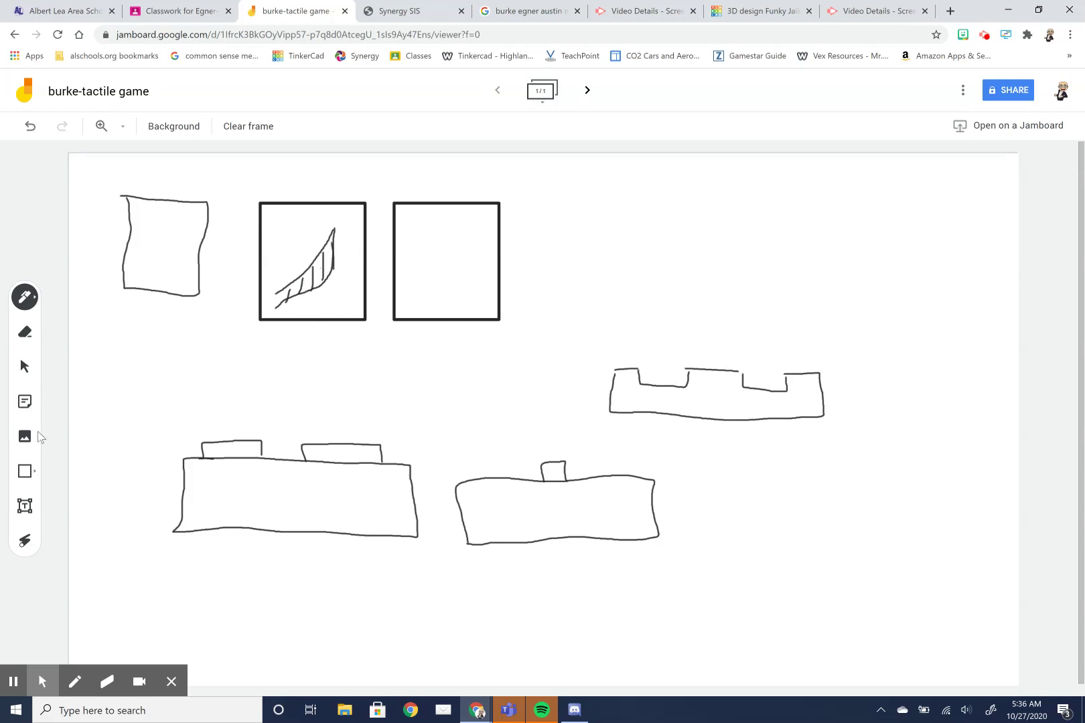
click(25, 506)
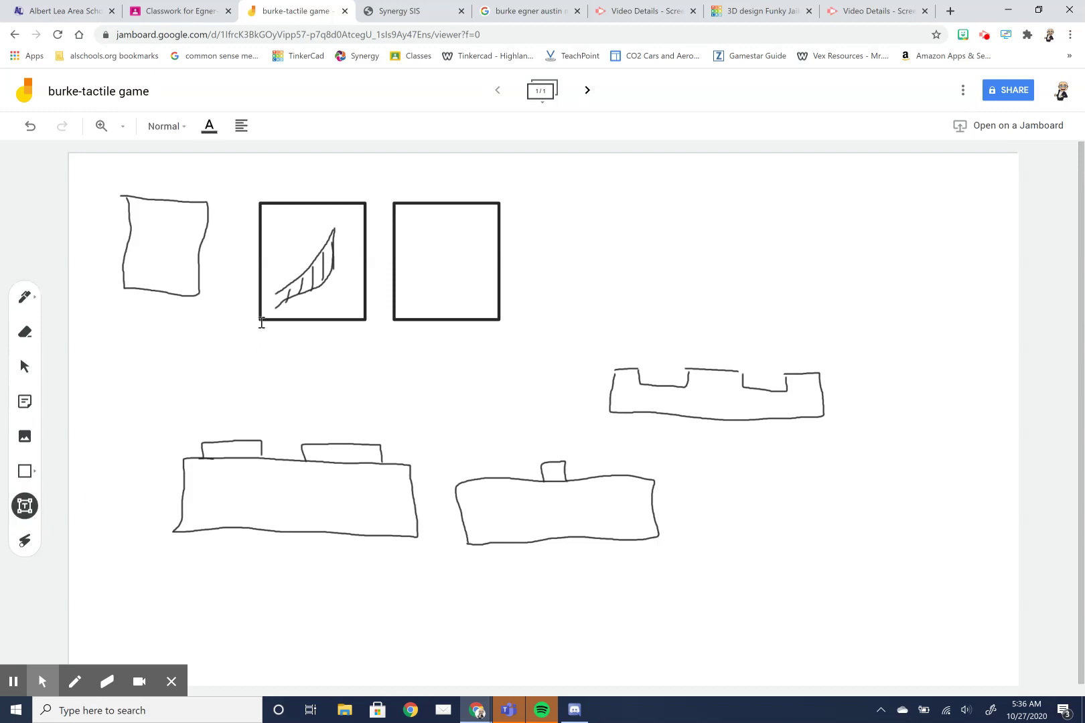
click(339, 342)
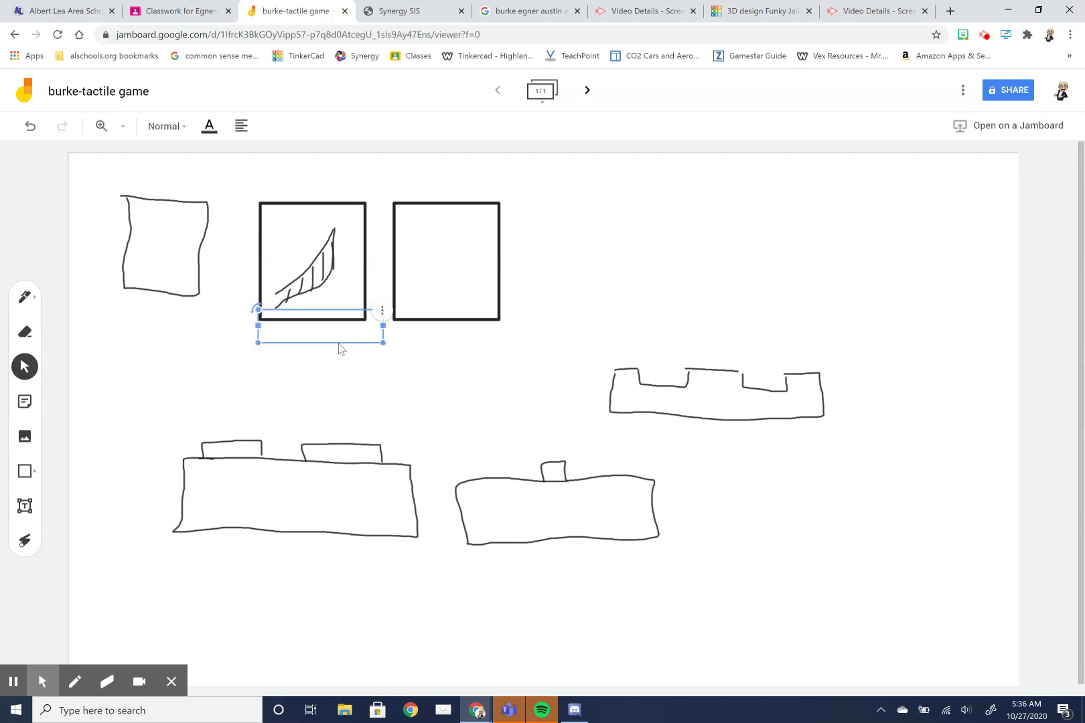
text(Raised)
click(371, 381)
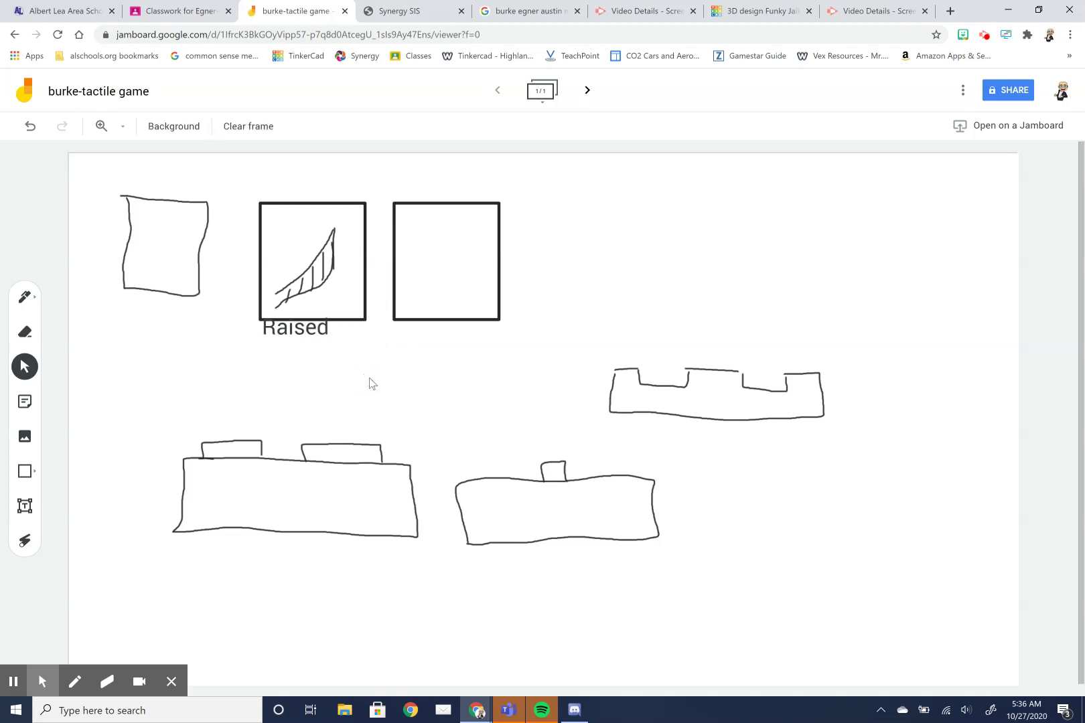
click(302, 332)
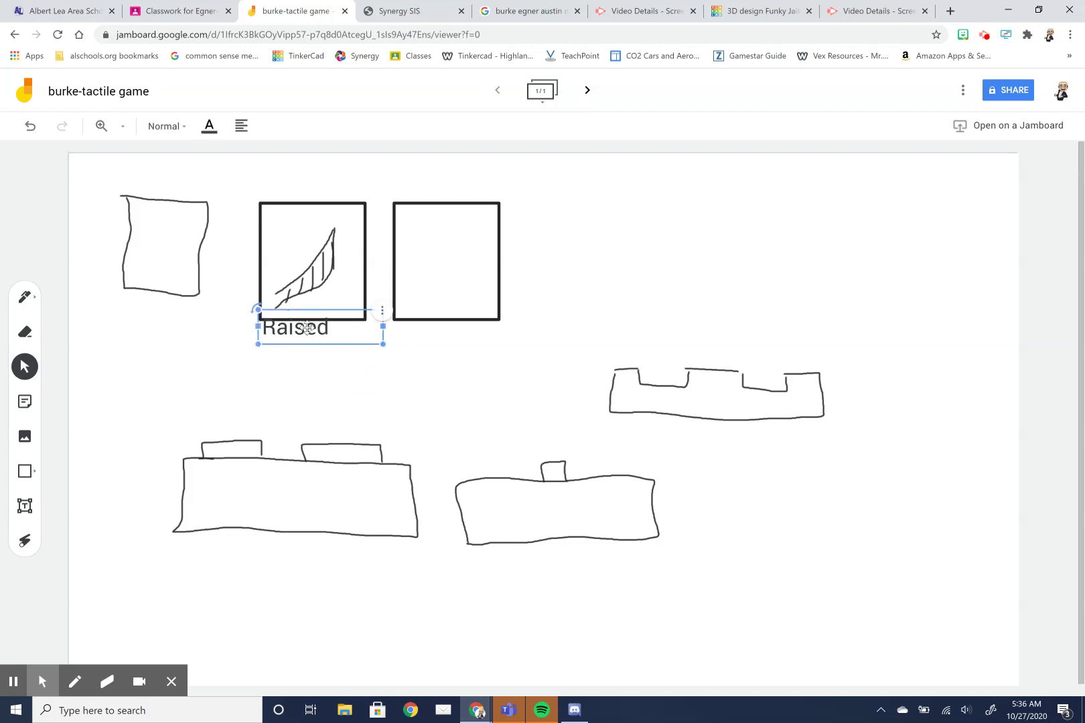
drag(318, 316, 327, 319)
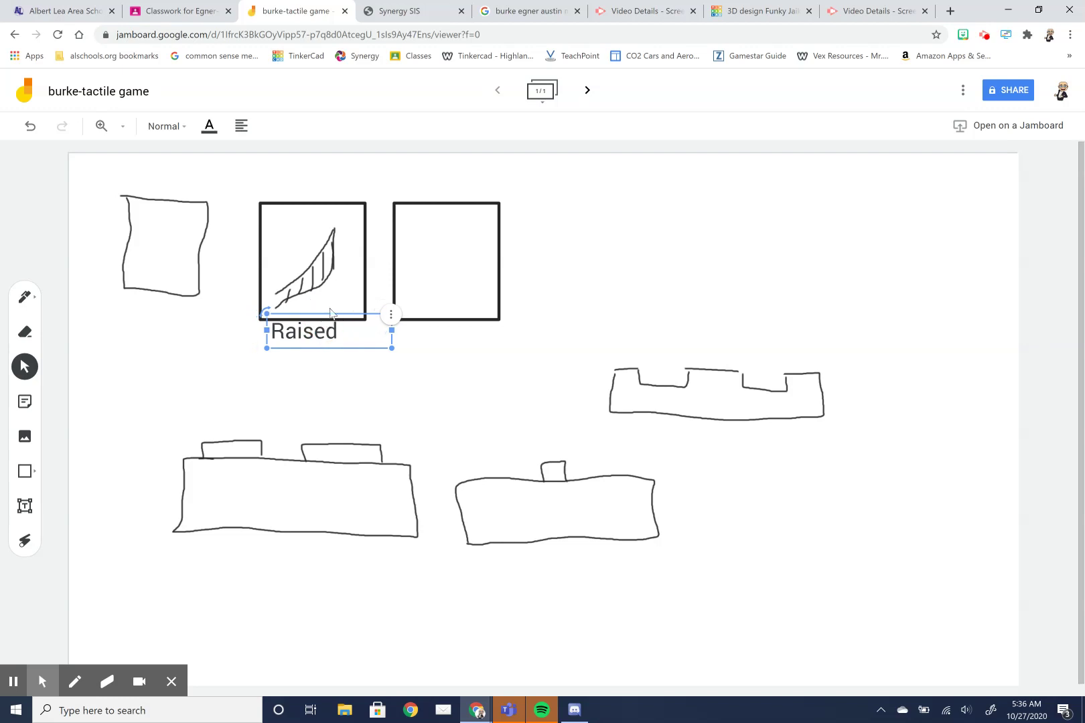
click(425, 342)
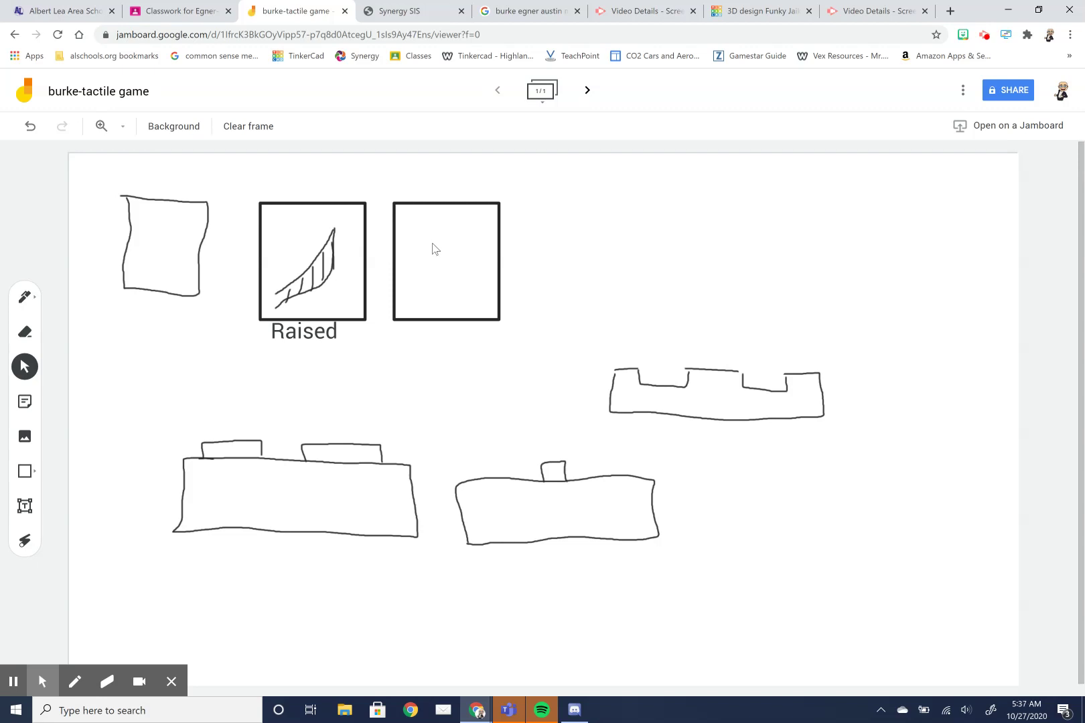
Shift the second square shape slightly down and right and sketch three nested arches inside it with the pen
click(401, 281)
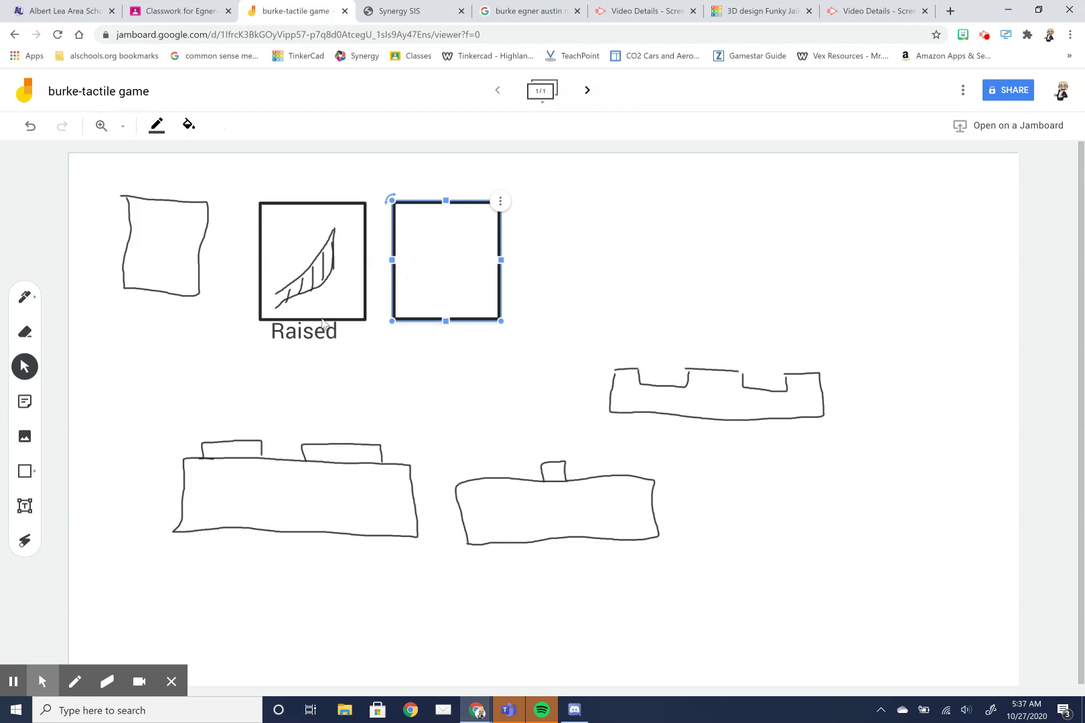
click(32, 368)
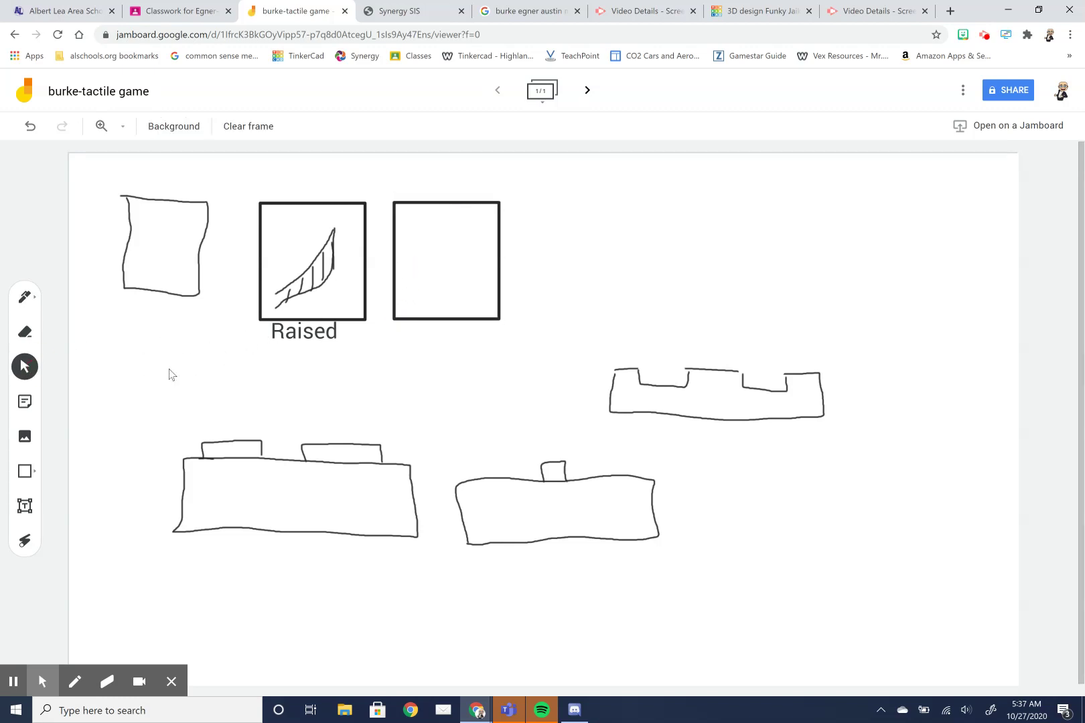
mouse_move(404, 283)
mouse_down()
mouse_move(407, 273)
mouse_move(408, 288)
mouse_up()
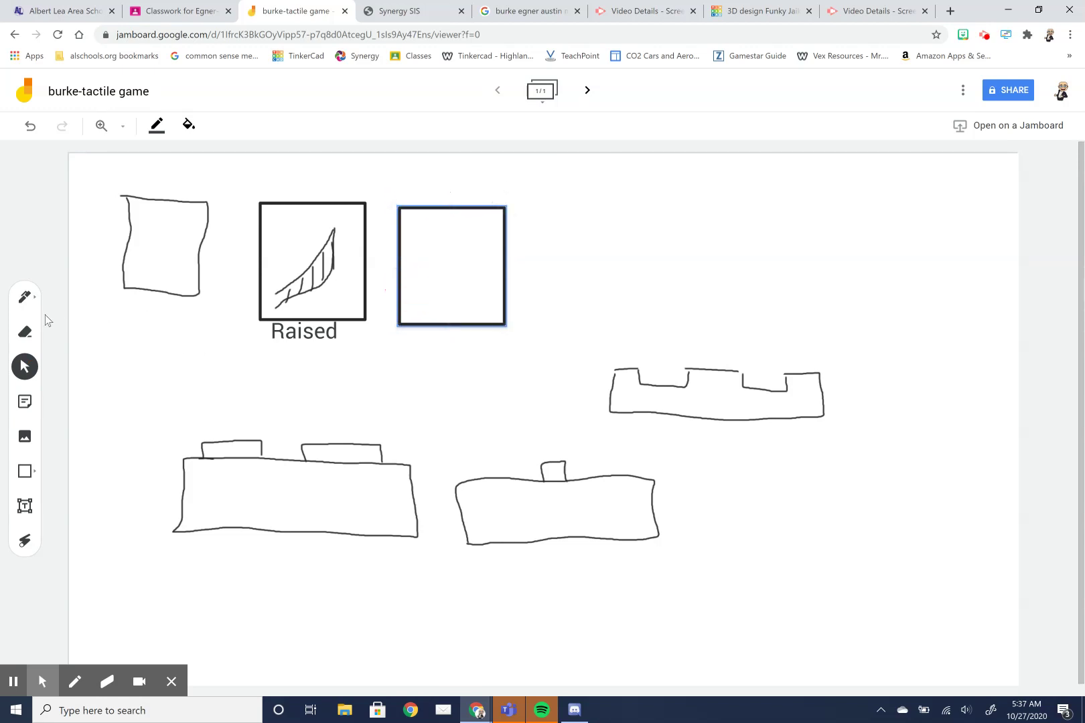
click(25, 296)
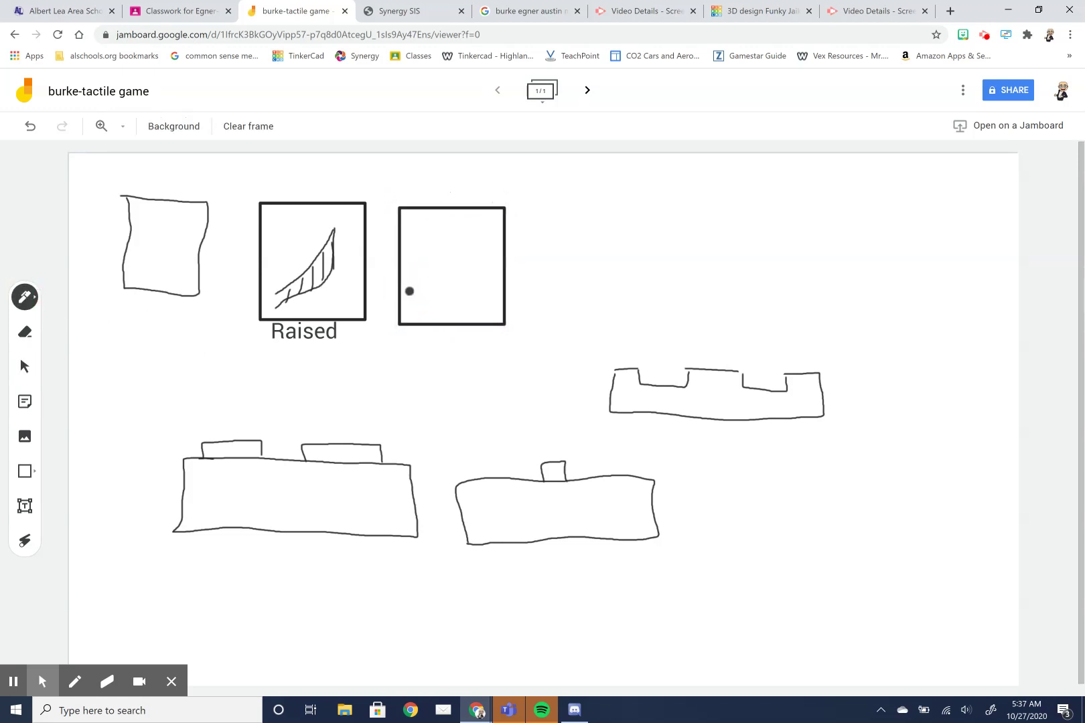
mouse_move(410, 290)
mouse_down()
mouse_move(427, 252)
mouse_move(482, 259)
mouse_move(493, 293)
mouse_up()
drag(419, 291, 422, 280)
mouse_move(456, 259)
mouse_down()
mouse_move(479, 271)
mouse_move(486, 296)
mouse_up()
mouse_move(419, 292)
mouse_down()
mouse_move(436, 272)
mouse_move(461, 274)
mouse_move(476, 299)
mouse_up()
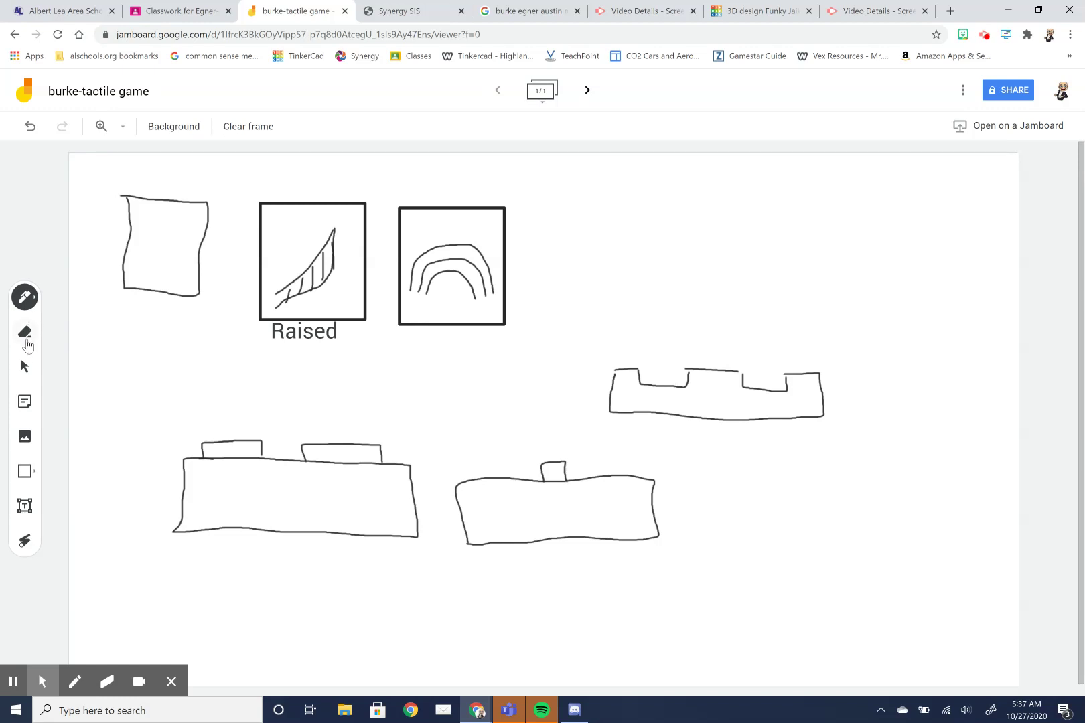
click(25, 506)
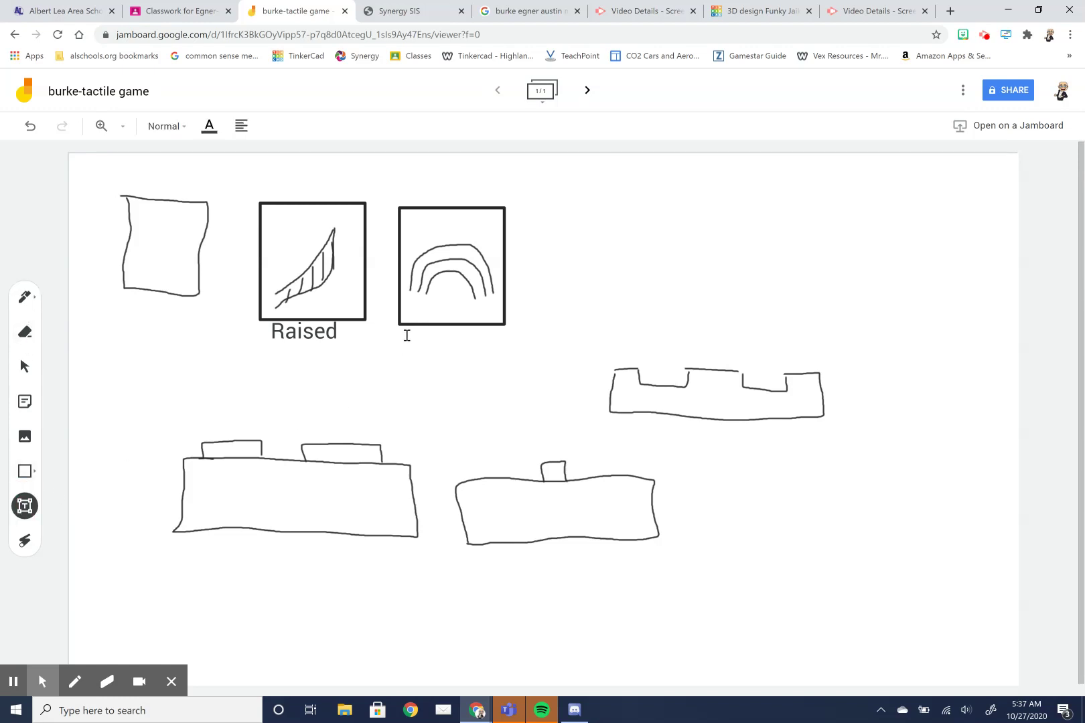
click(472, 341)
text(Recessed)
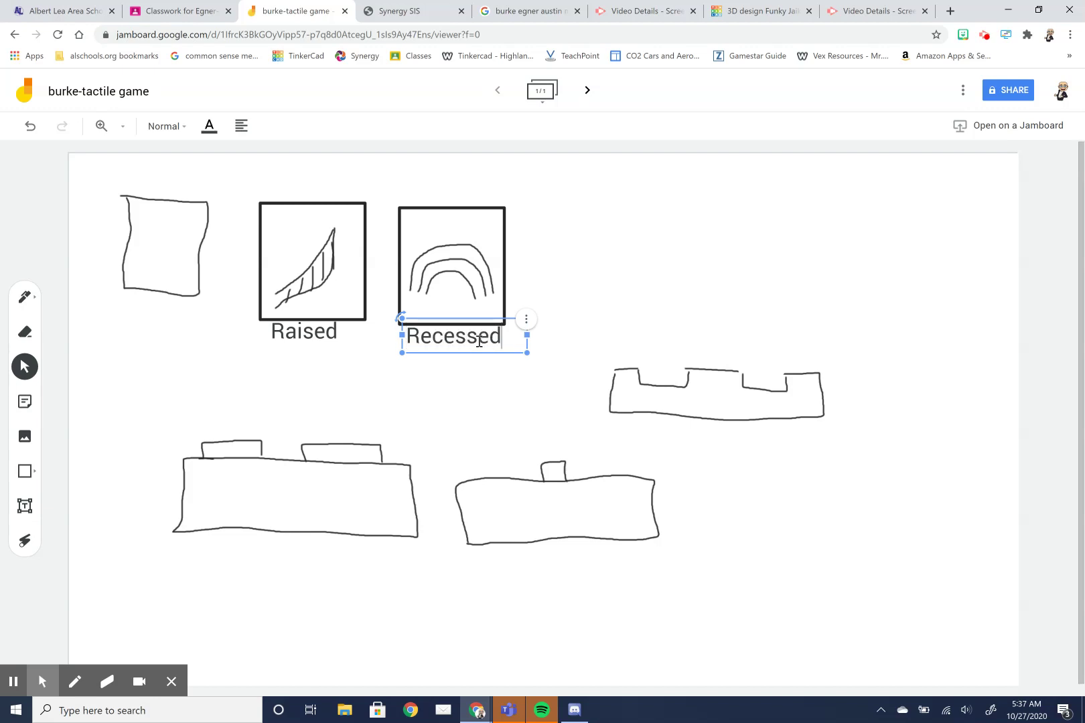
click(622, 292)
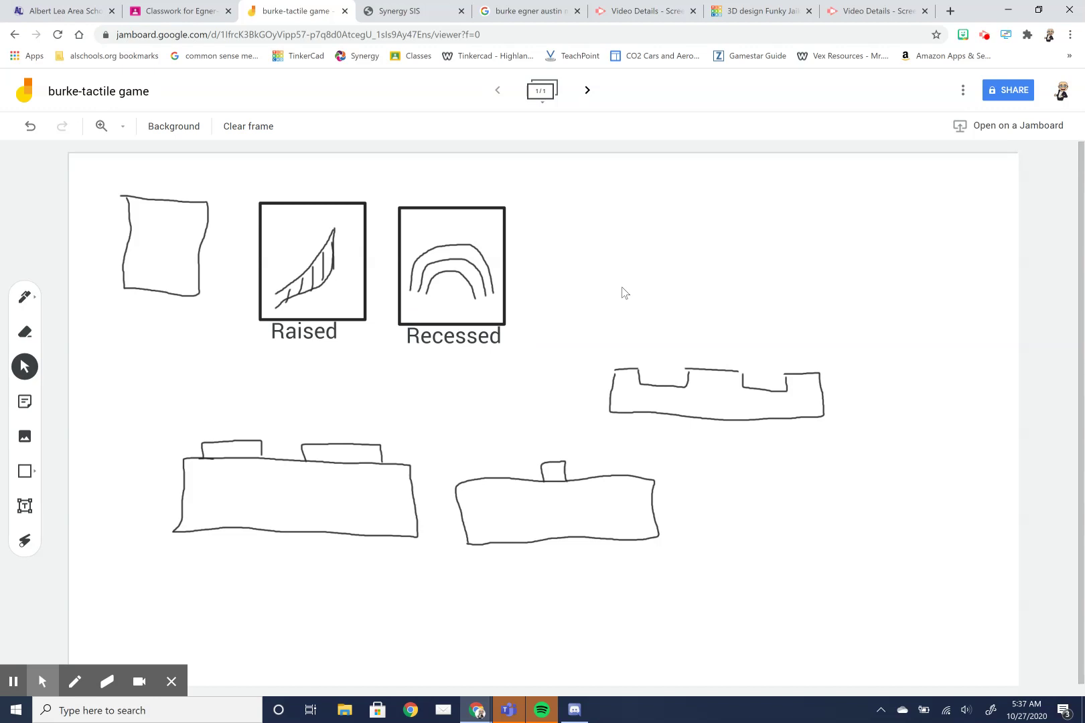
click(471, 339)
click(516, 336)
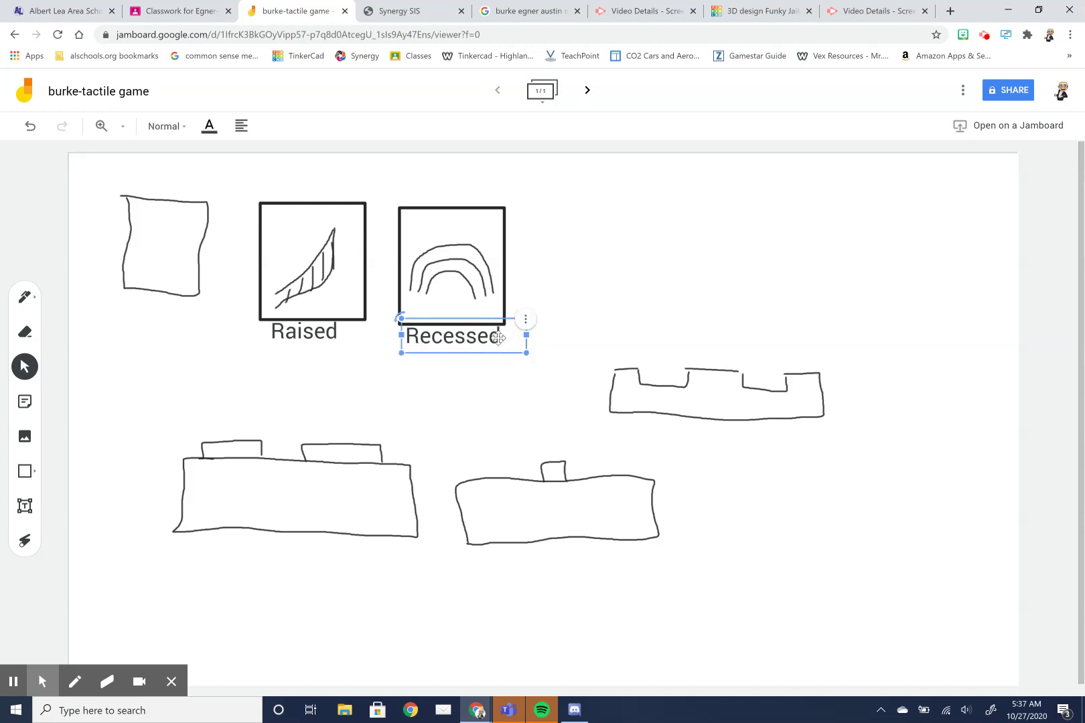
key(Delete)
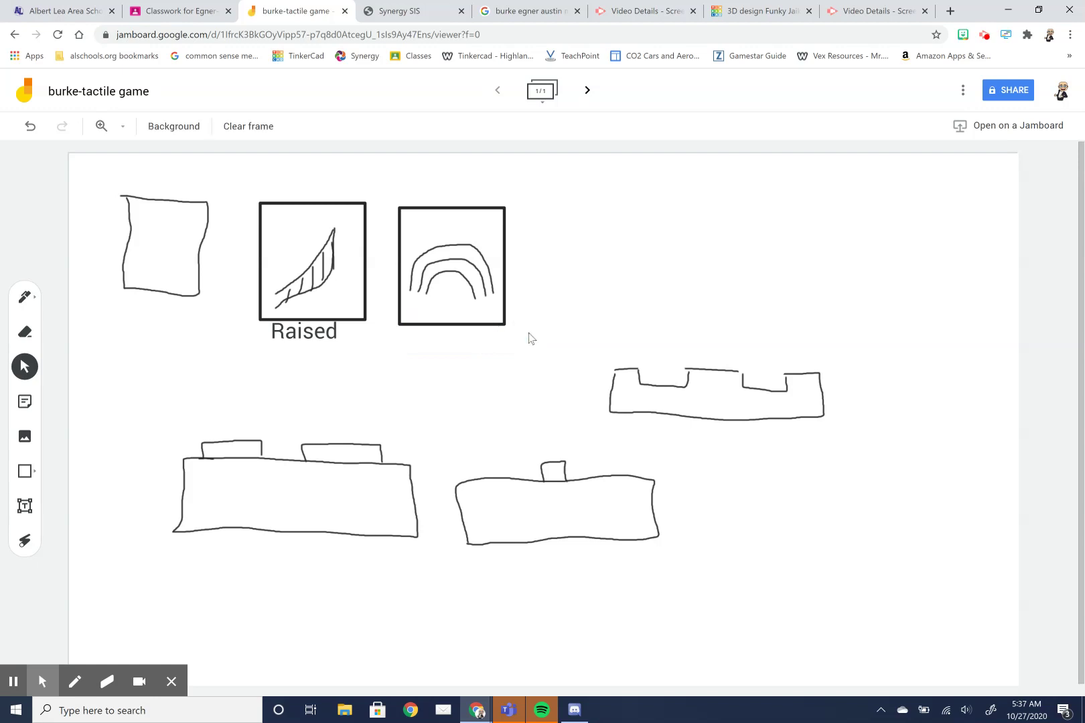
Place the text label "Engrave" beneath the square containing the nested arches
click(26, 512)
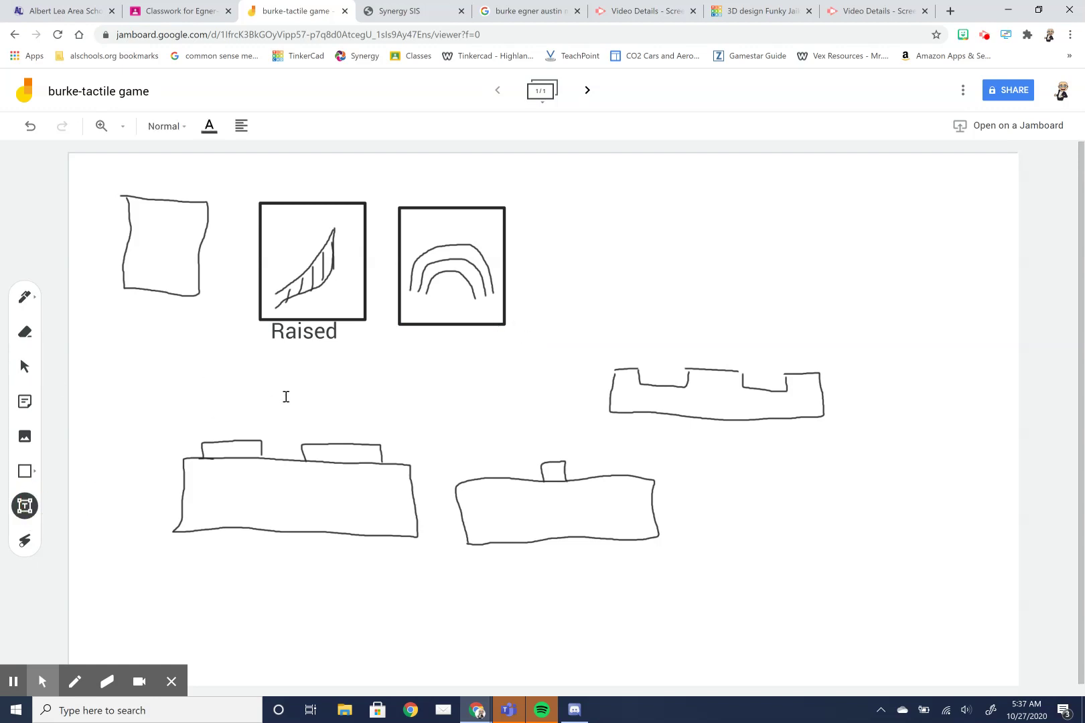
drag(405, 335, 491, 344)
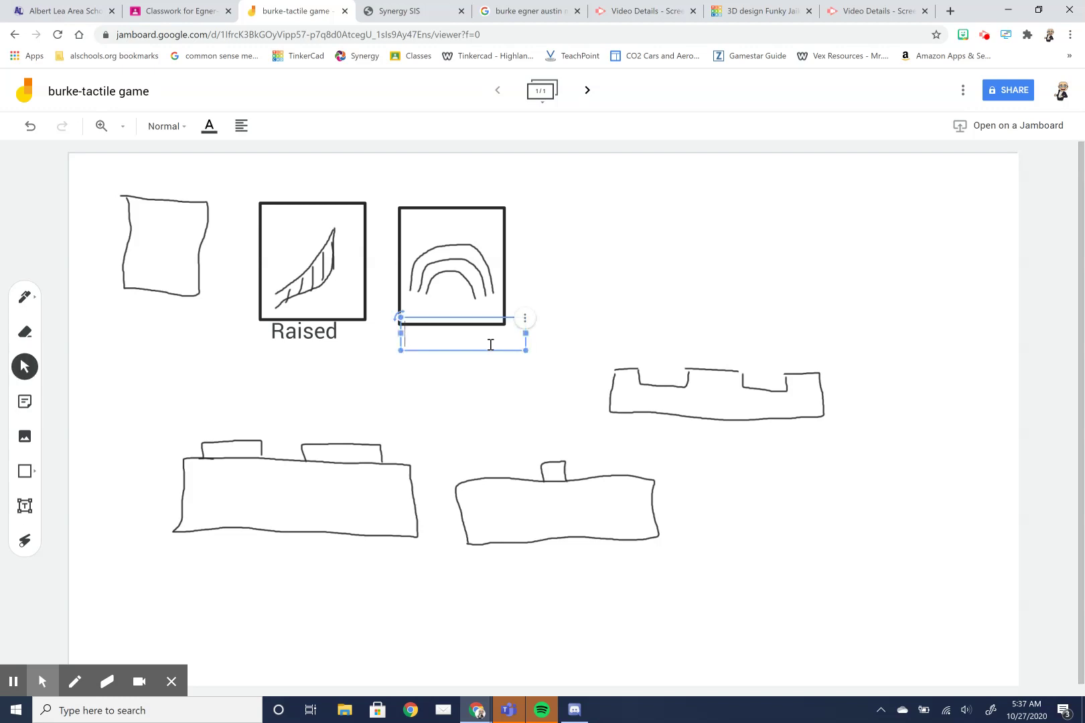
text(Engrave)
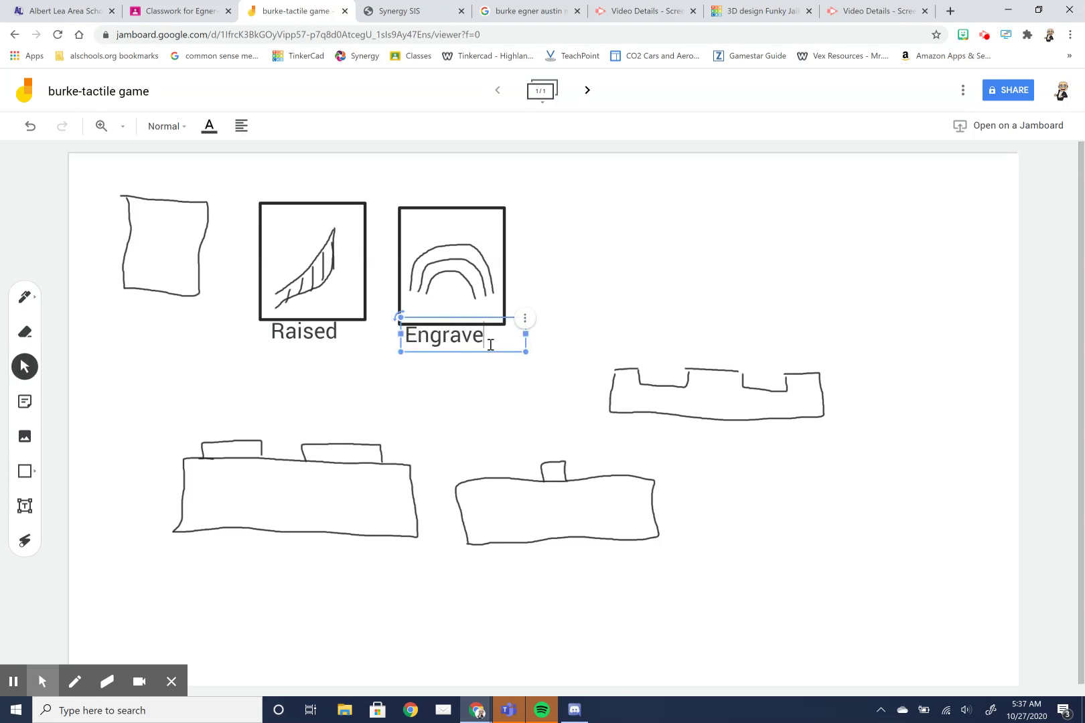
click(637, 297)
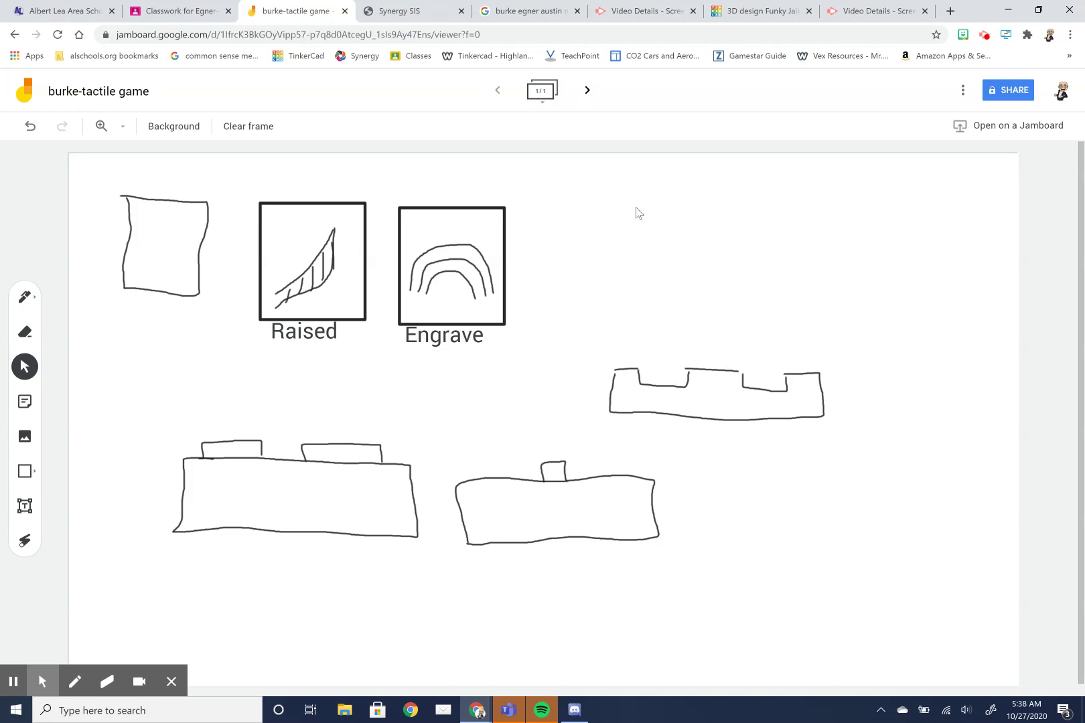
Draw two empty square shapes side by side in the space to the right of the arch tile, above the notched block
click(25, 471)
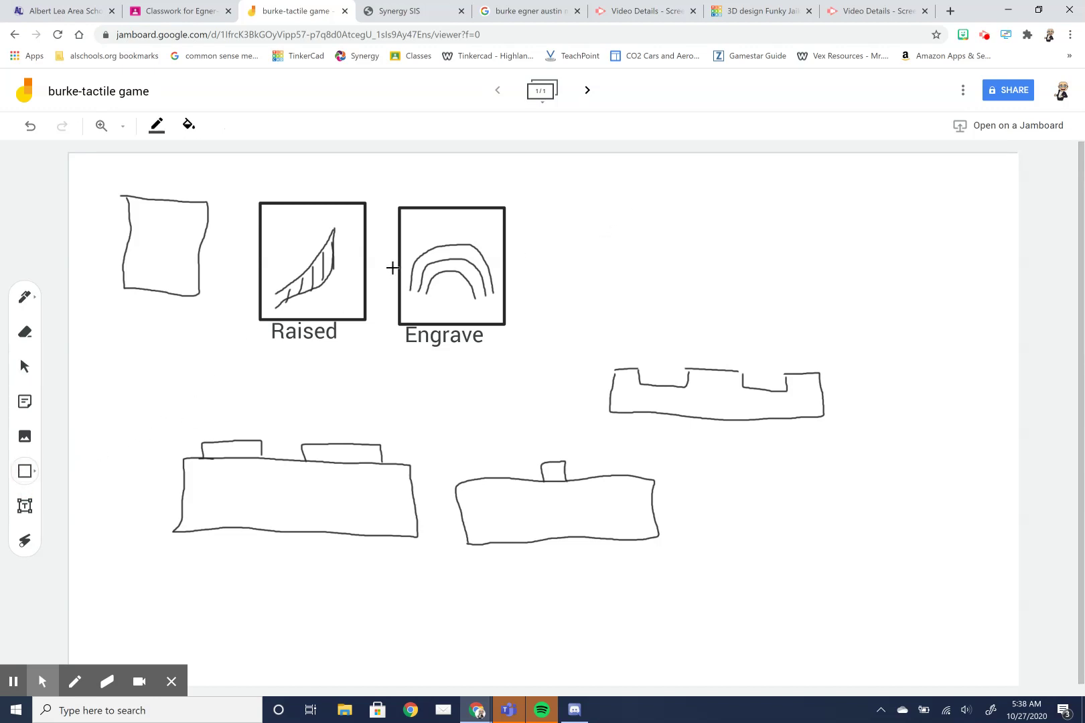
drag(647, 201, 760, 315)
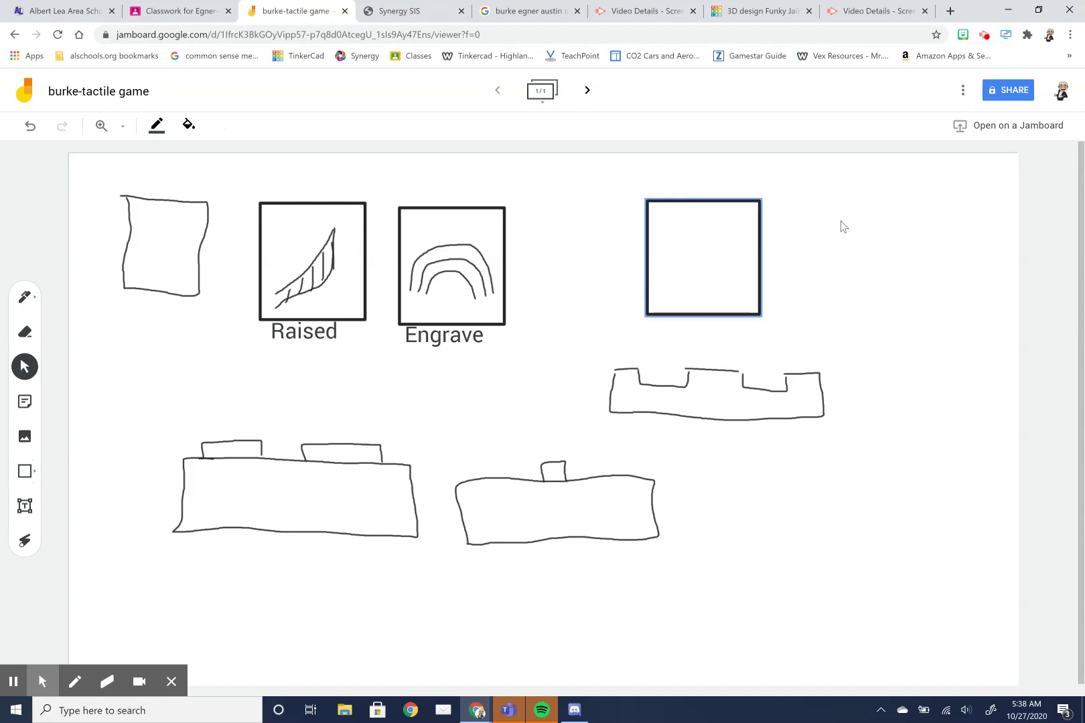
click(800, 205)
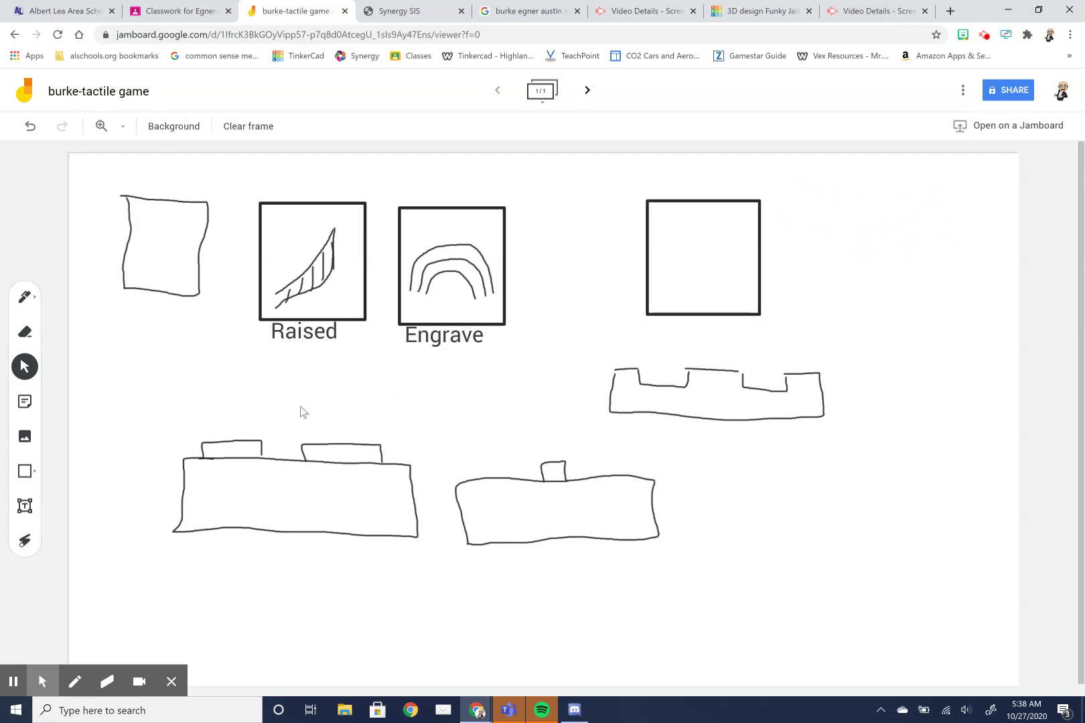
click(25, 470)
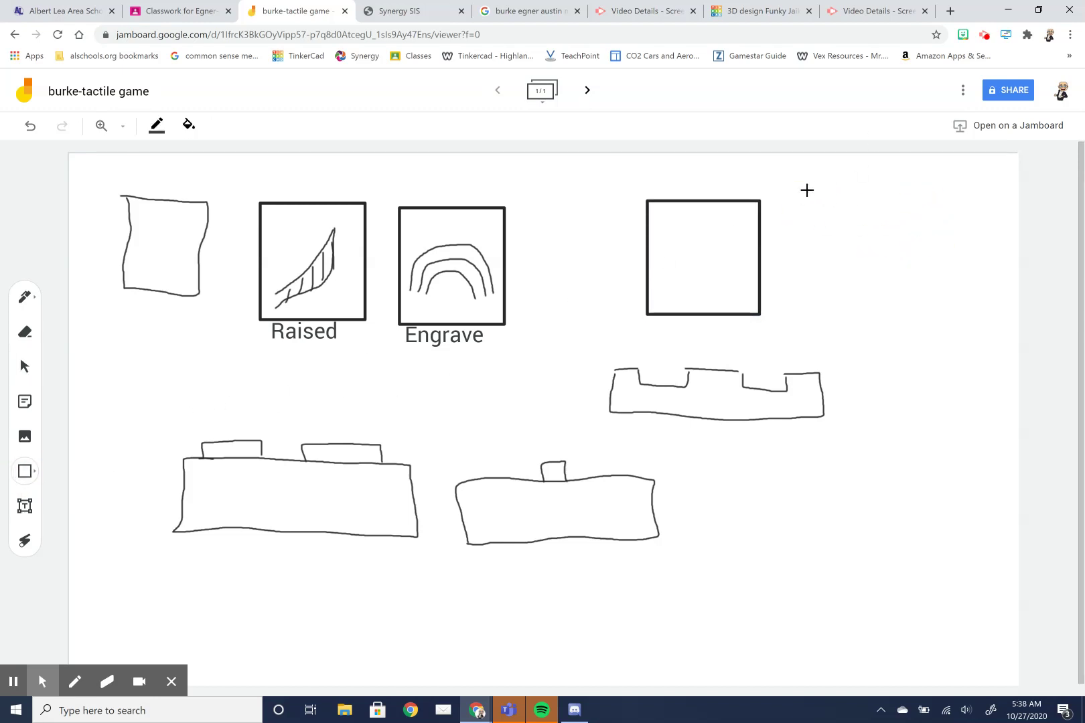
drag(796, 207, 913, 313)
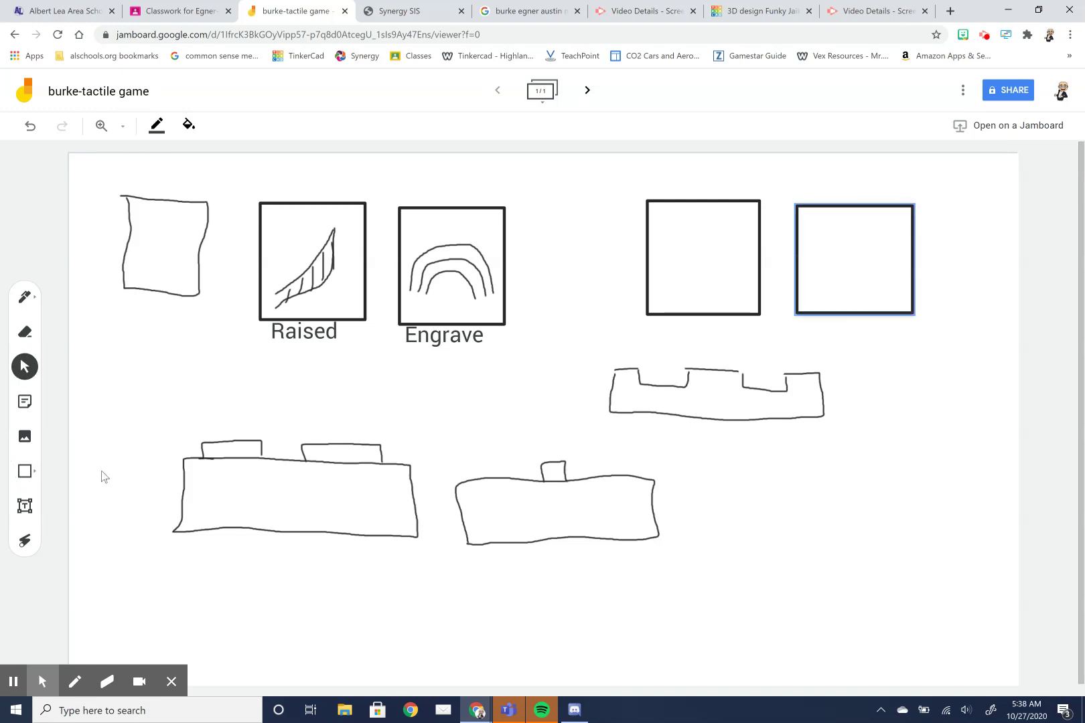
Draw a circle shape inside the first empty square and a smaller circle inside the second one
click(25, 472)
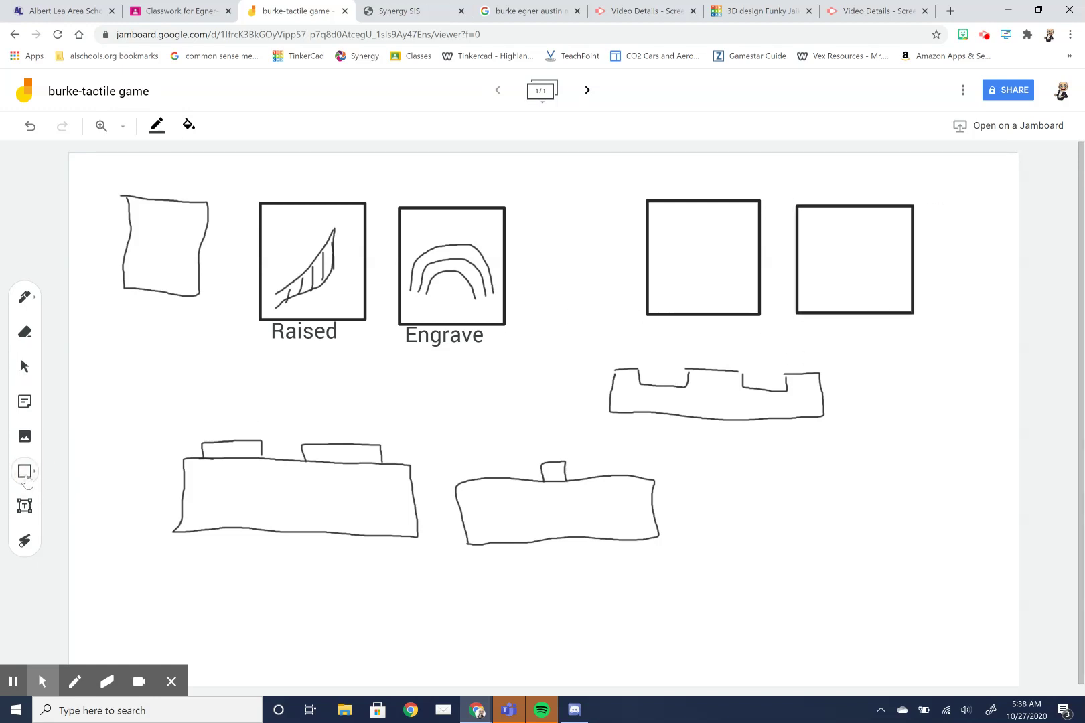
click(27, 476)
click(63, 471)
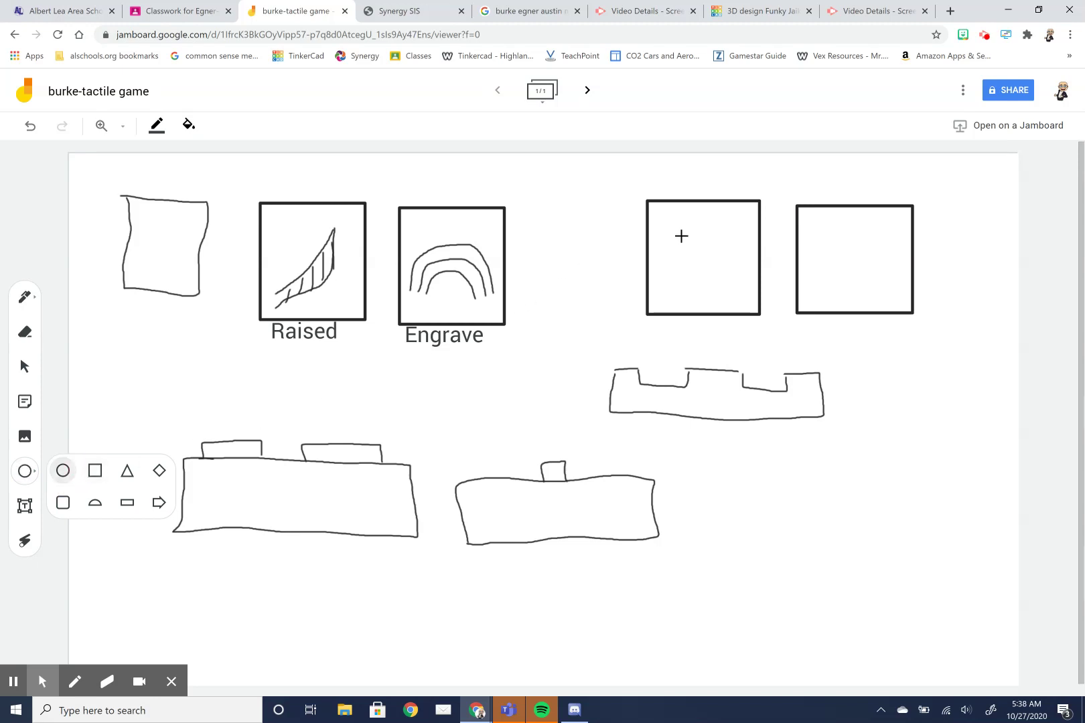
drag(673, 234, 734, 289)
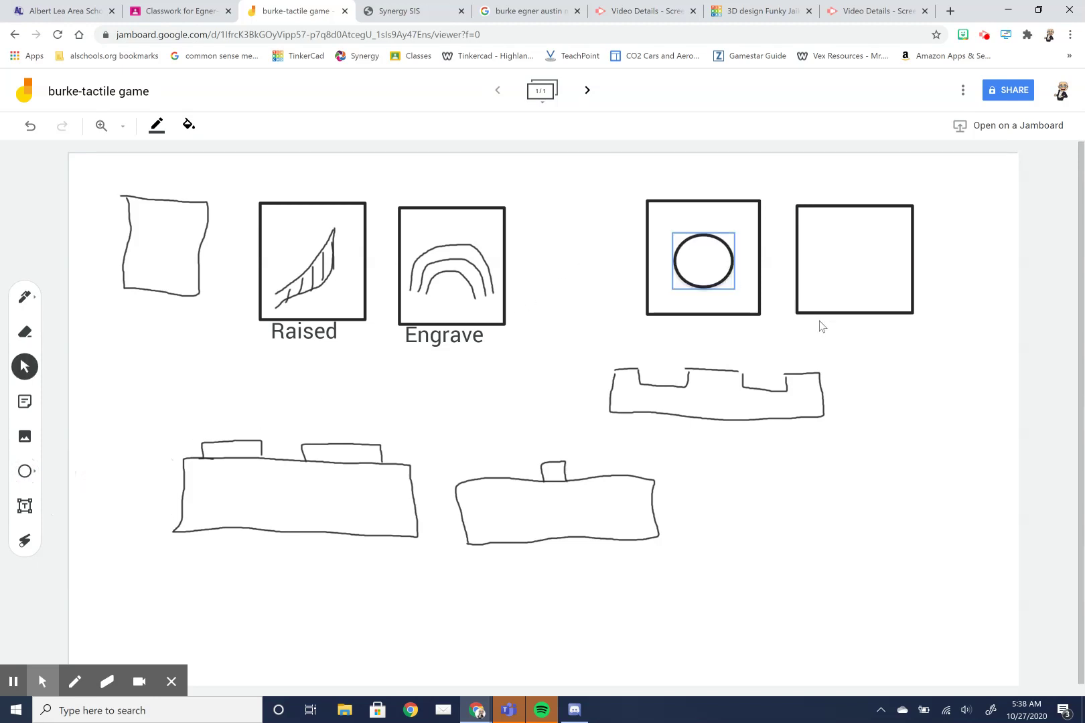
click(832, 241)
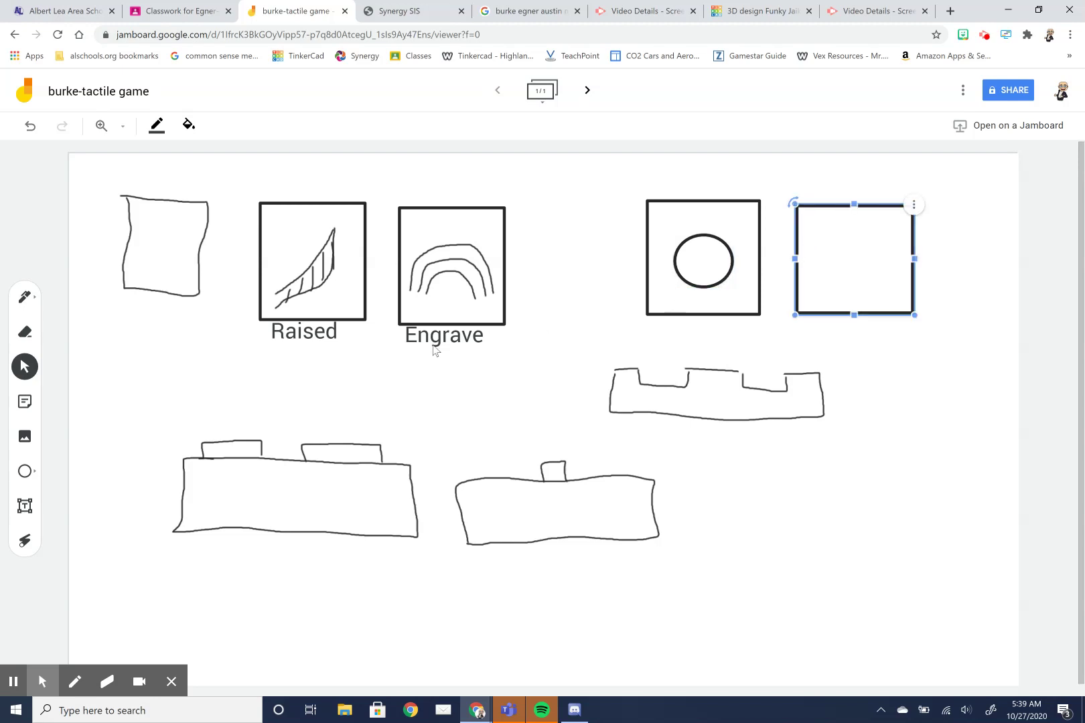
click(24, 472)
drag(830, 236, 871, 280)
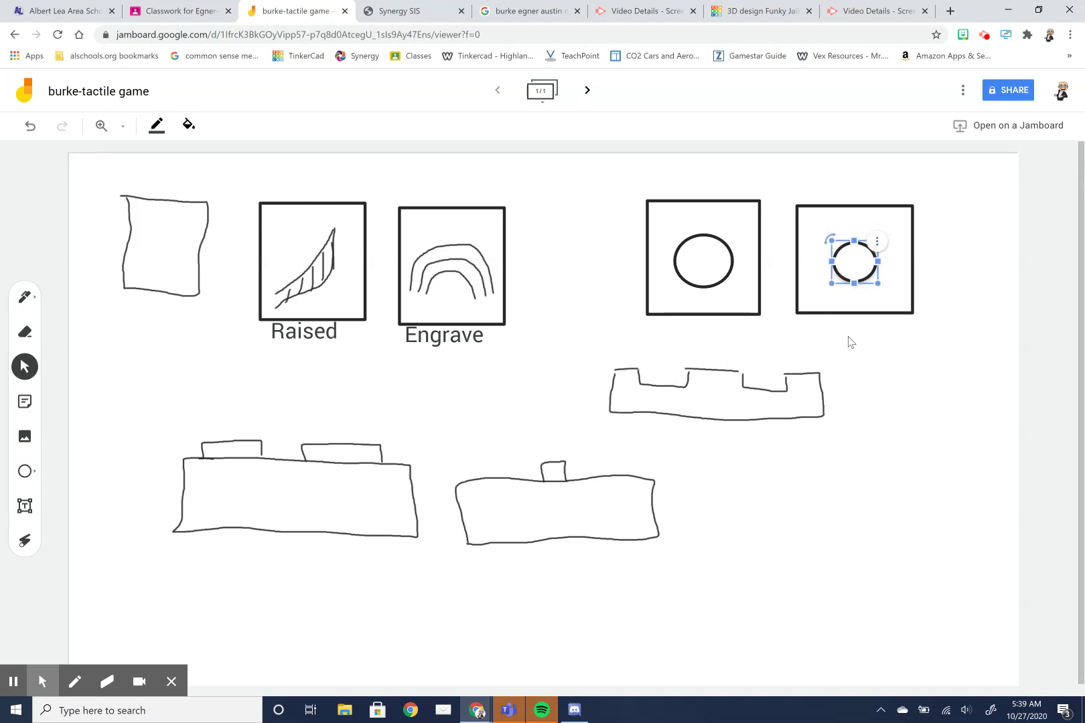
click(849, 342)
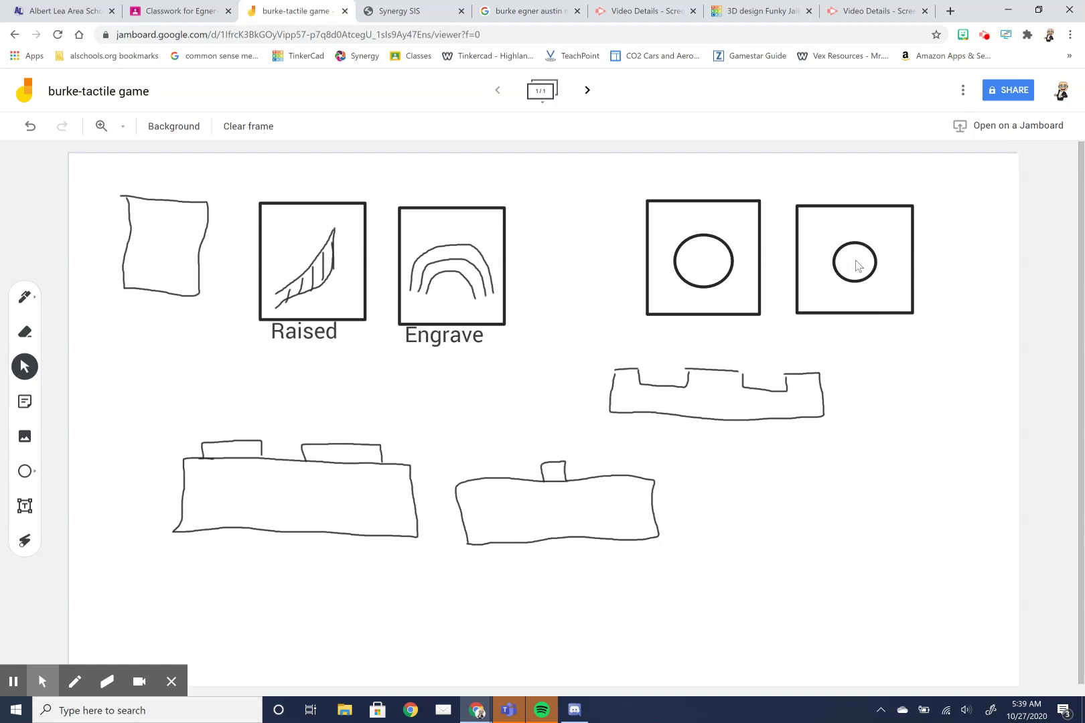
Cross out both circle tiles with a large pen-drawn X over each
click(25, 299)
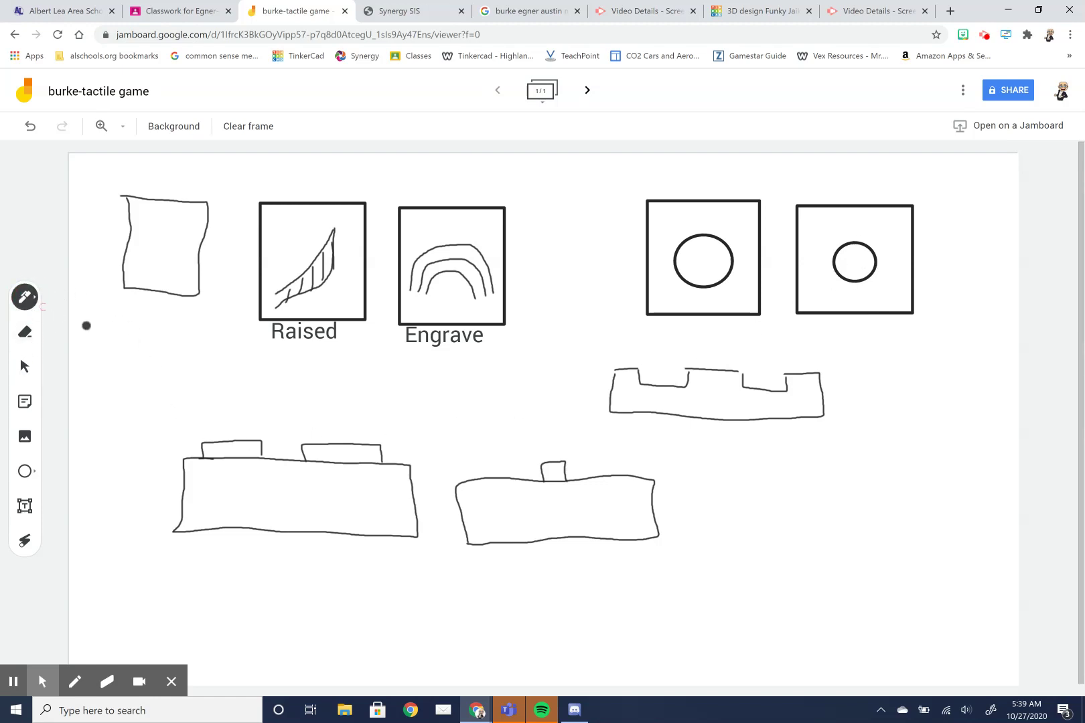
drag(626, 323, 776, 217)
mouse_move(657, 202)
mouse_down()
mouse_move(761, 318)
mouse_move(891, 233)
mouse_up()
drag(808, 214, 920, 310)
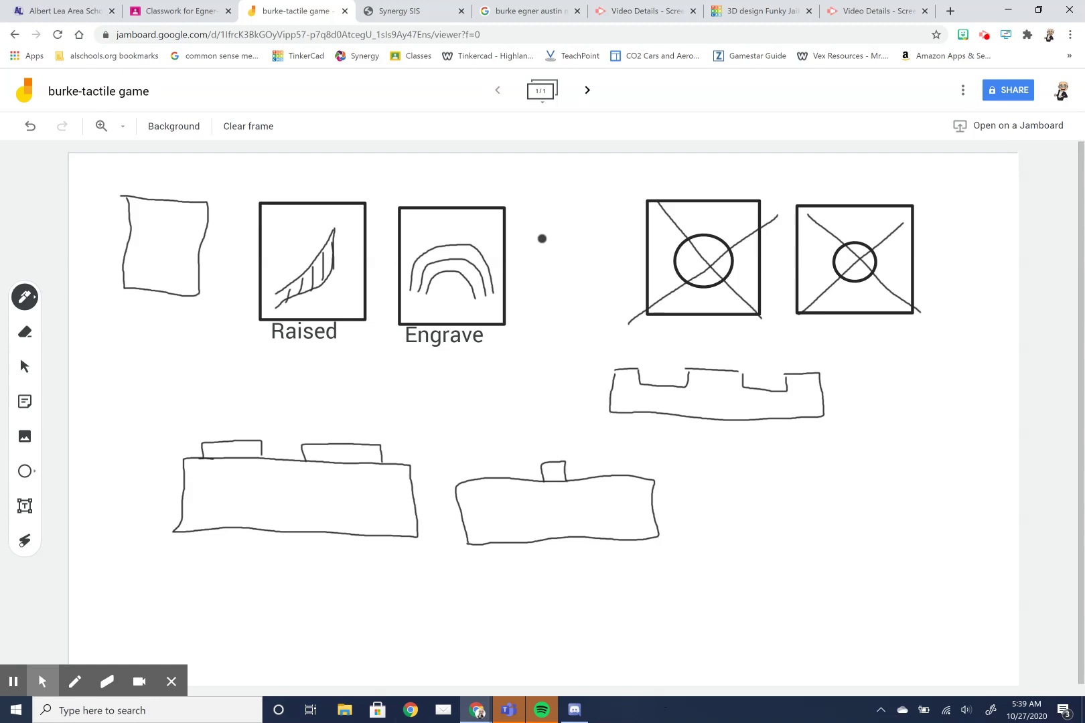
Handwrite a large figure 8 with the pen between the arch tile and the crossed-out circle tiles
drag(534, 246, 568, 223)
mouse_move(580, 300)
mouse_down()
mouse_move(559, 275)
mouse_move(559, 231)
mouse_up()
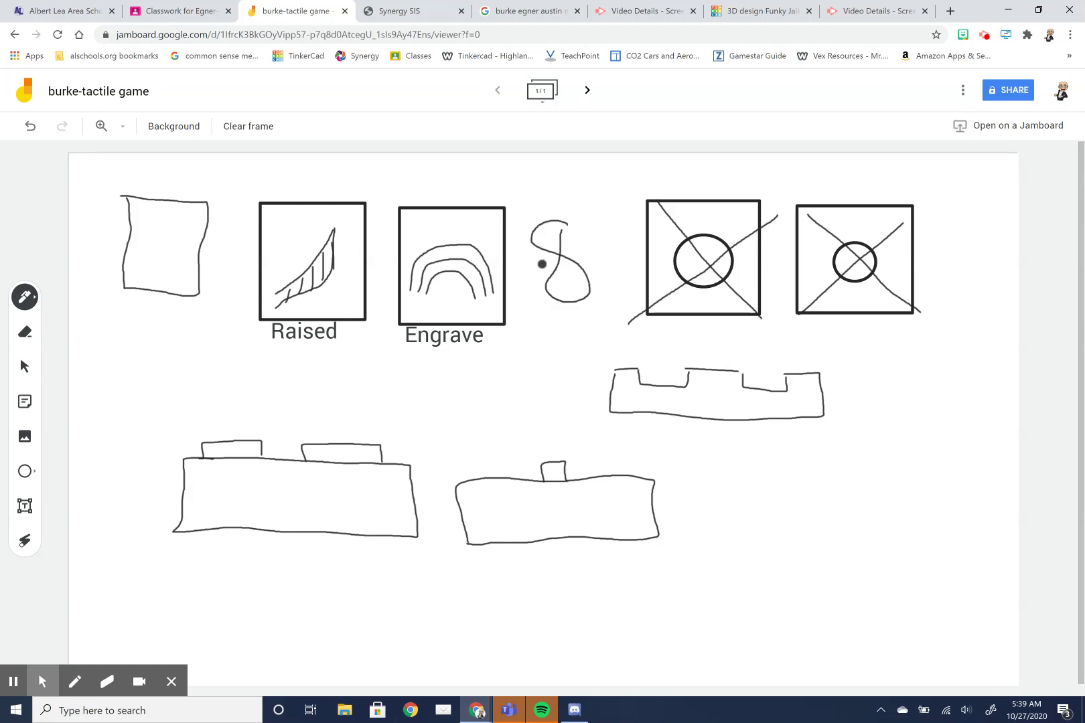